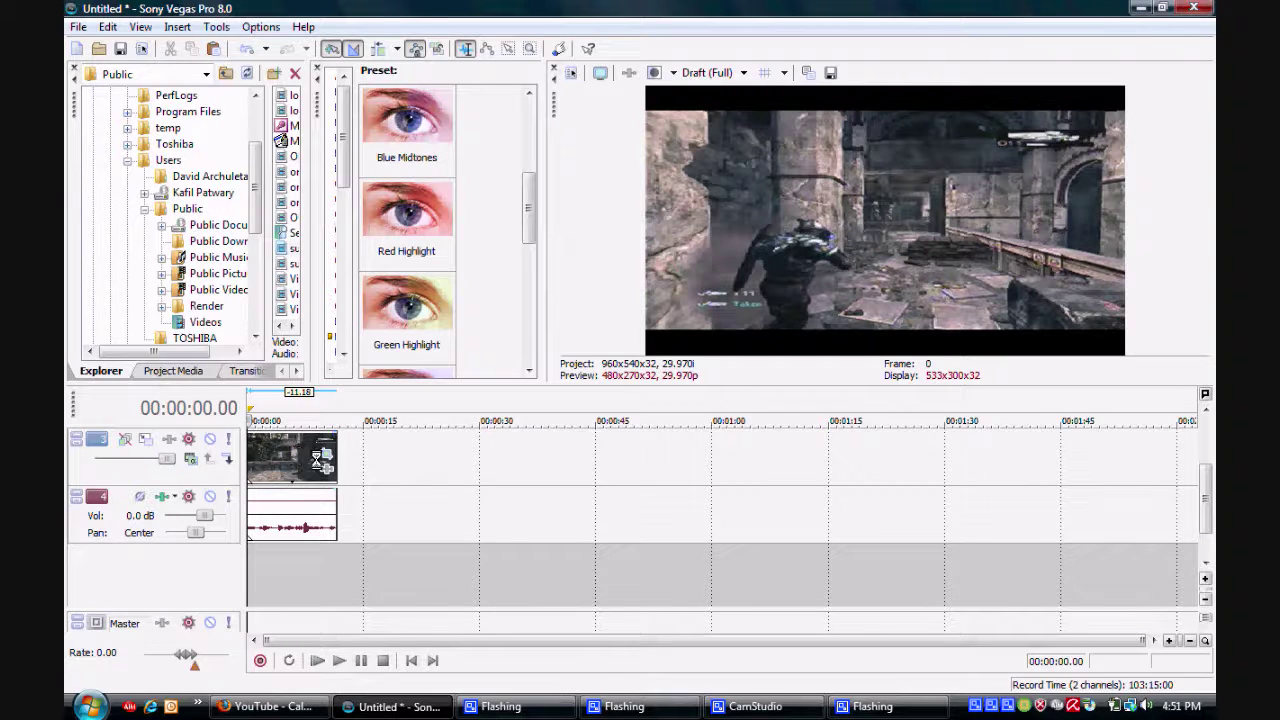
Insert a new video track on top and paste a copy of the gameplay clip onto it.
right_click(390, 478)
left_click(420, 508)
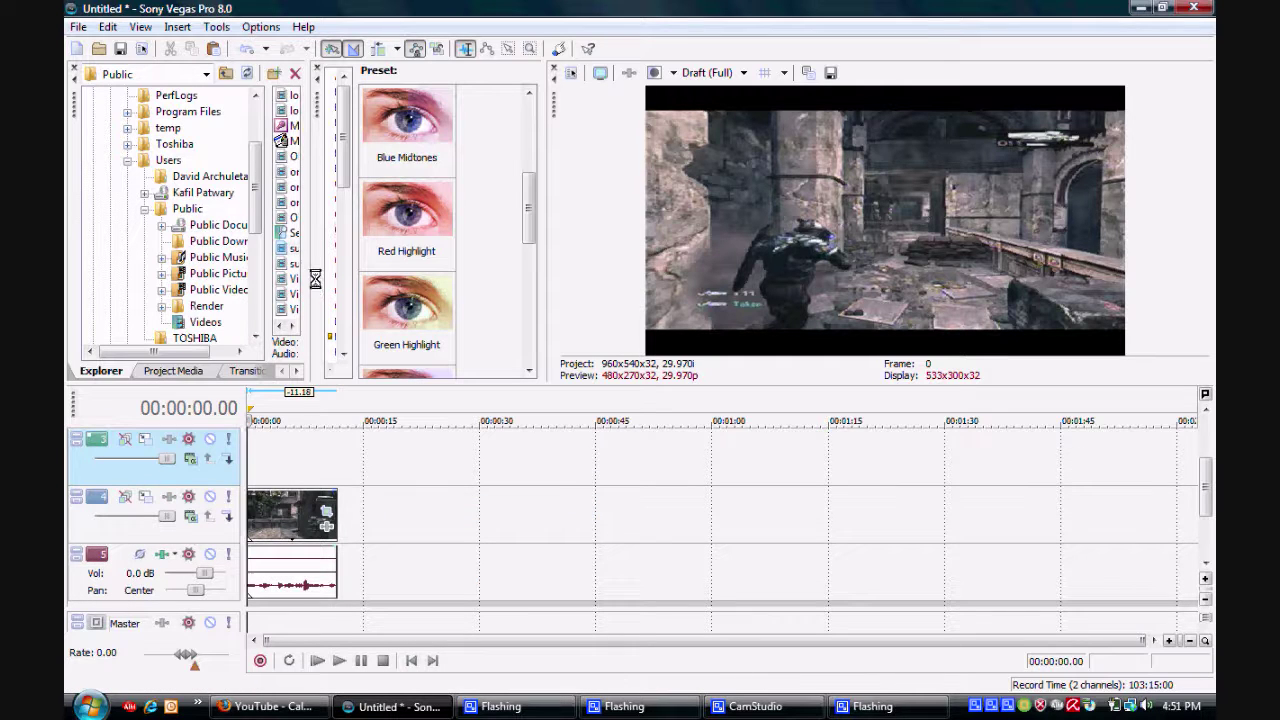
right_click(292, 515)
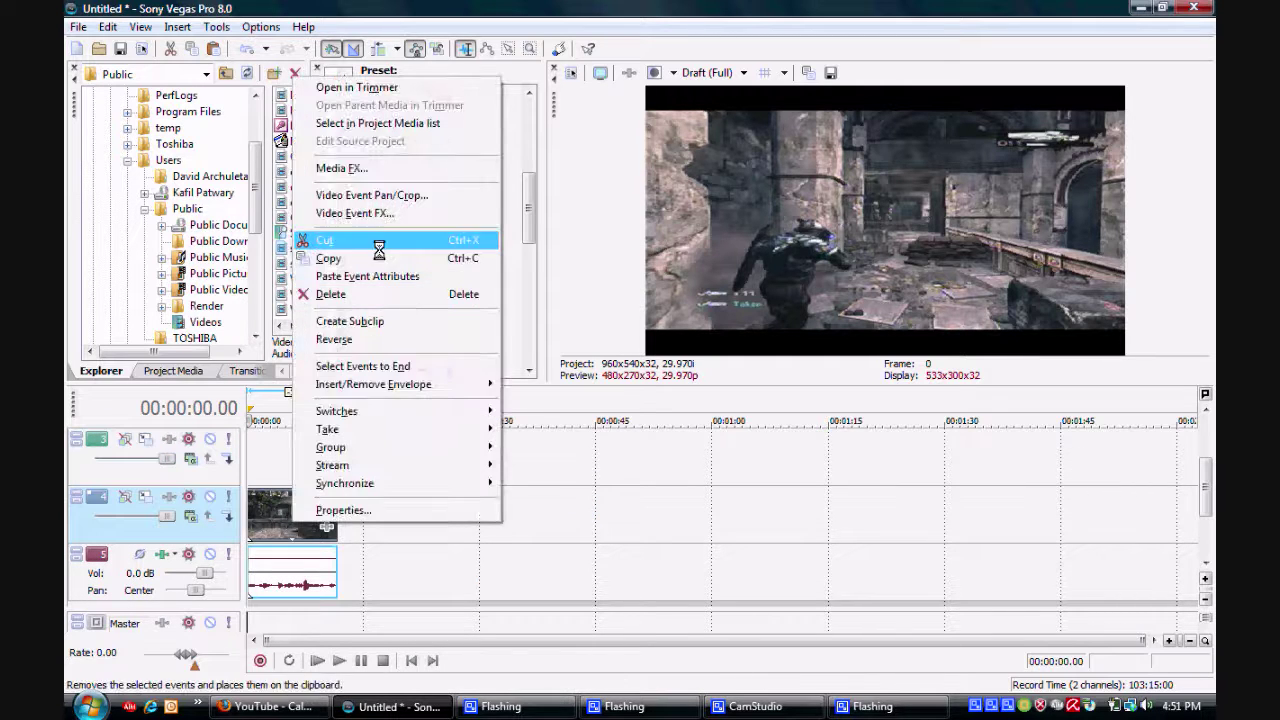
left_click(380, 257)
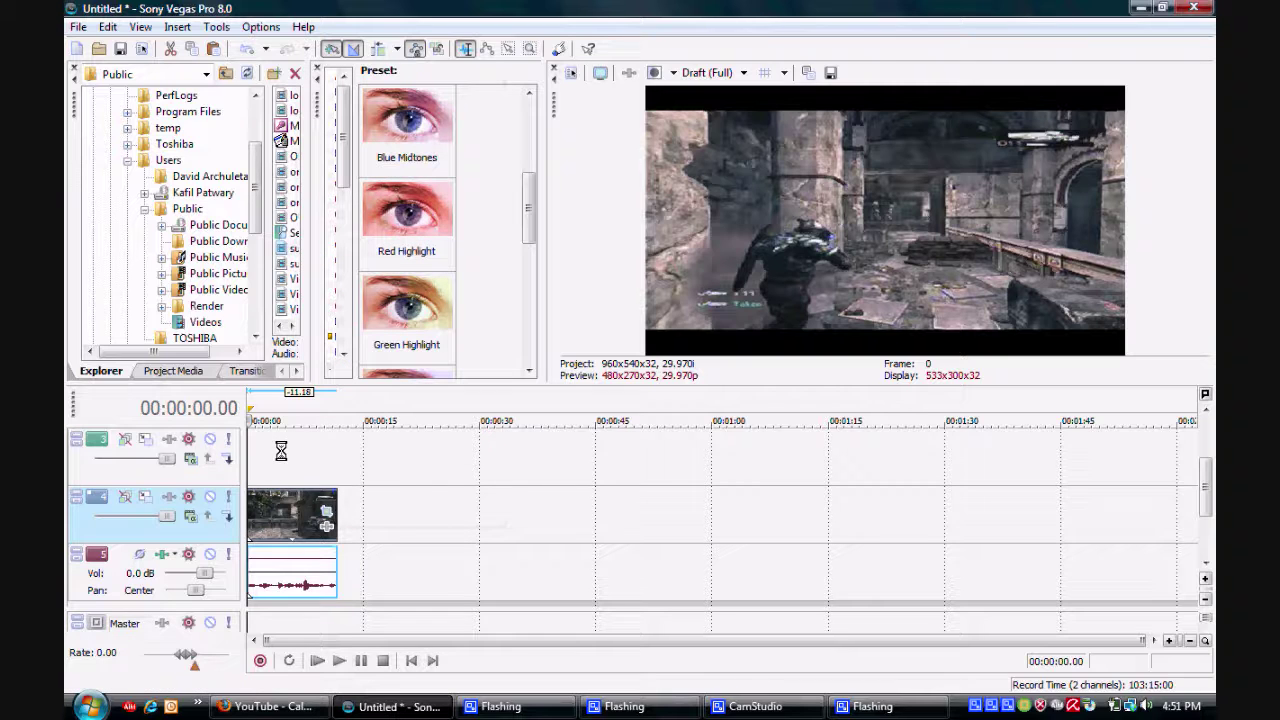
right_click(281, 451)
left_click(300, 462)
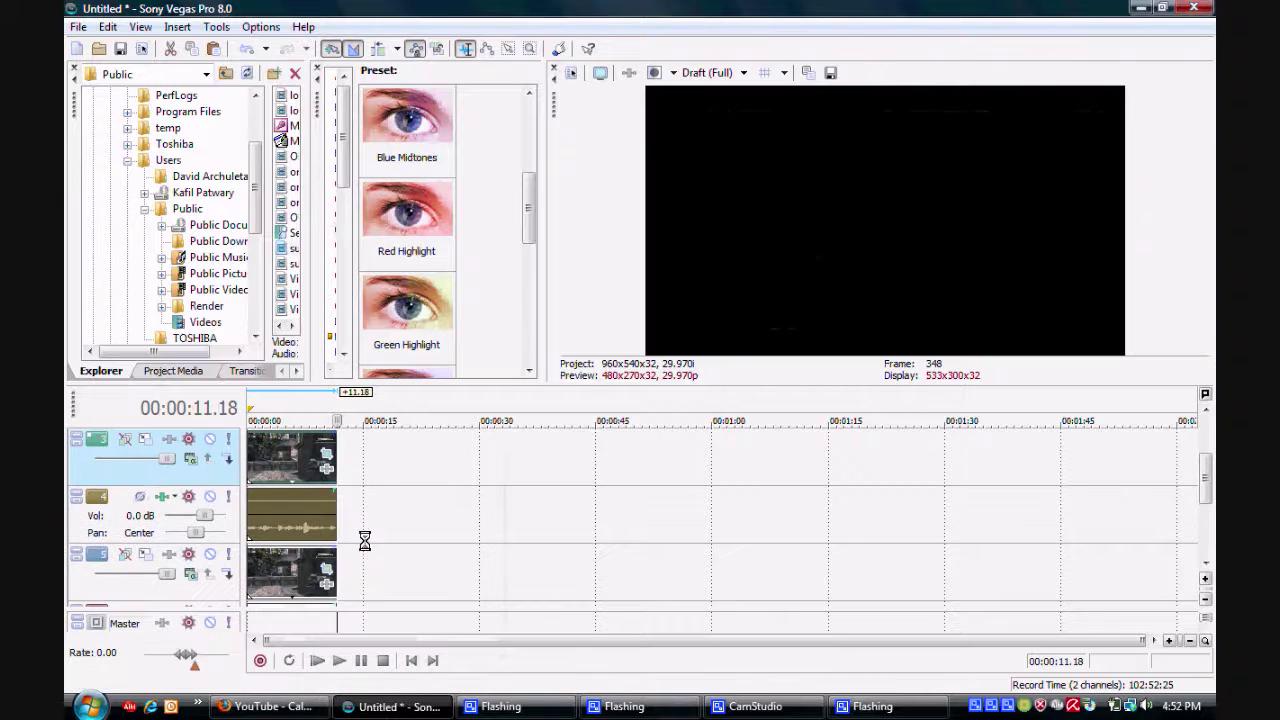
Return the playhead to the project start and delete the extra audio track.
left_click(409, 659)
right_click(190, 522)
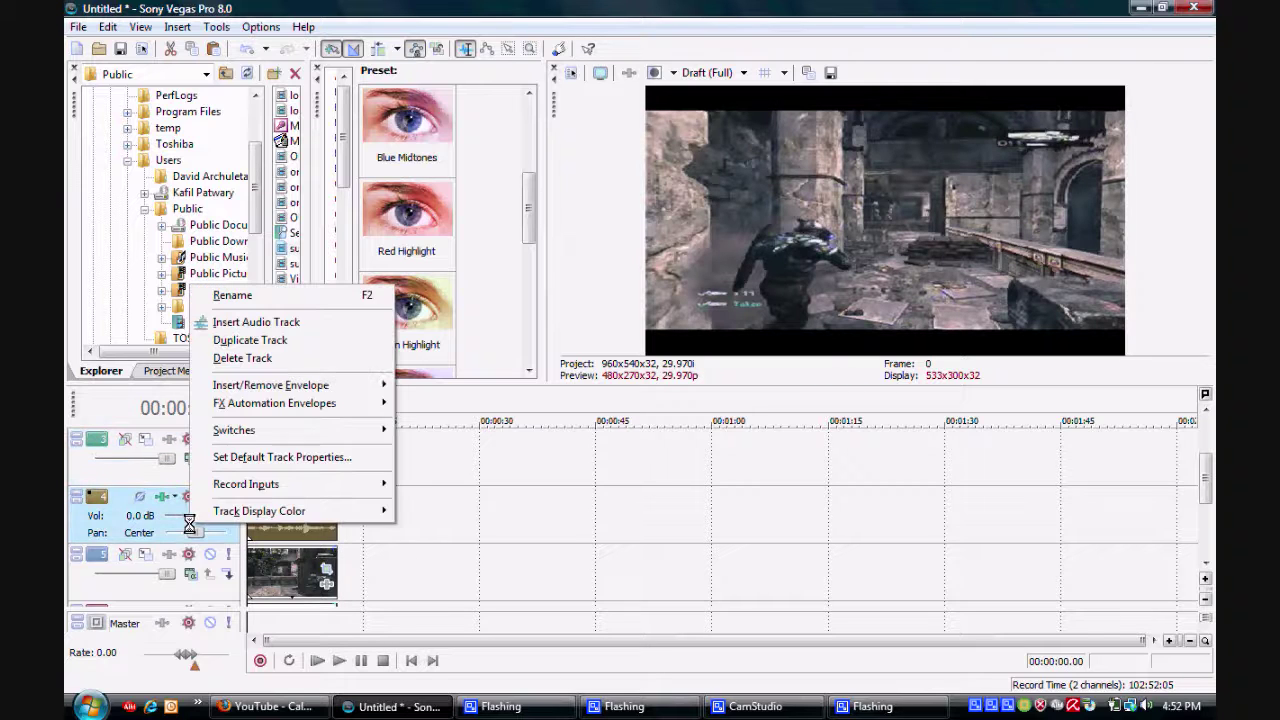
left_click(251, 360)
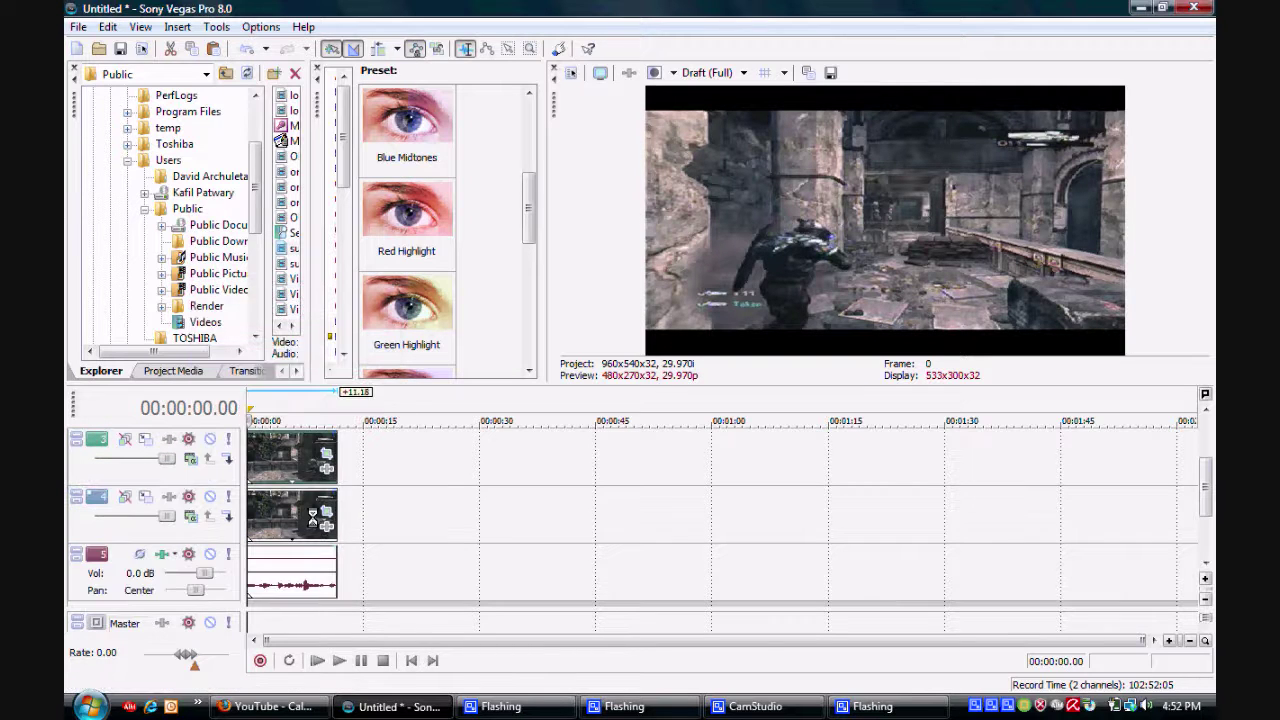
Enable the mask in the top clip's Event Pan/Crop and apply the 'magical' preset, 50% feathered.
left_click(326, 459)
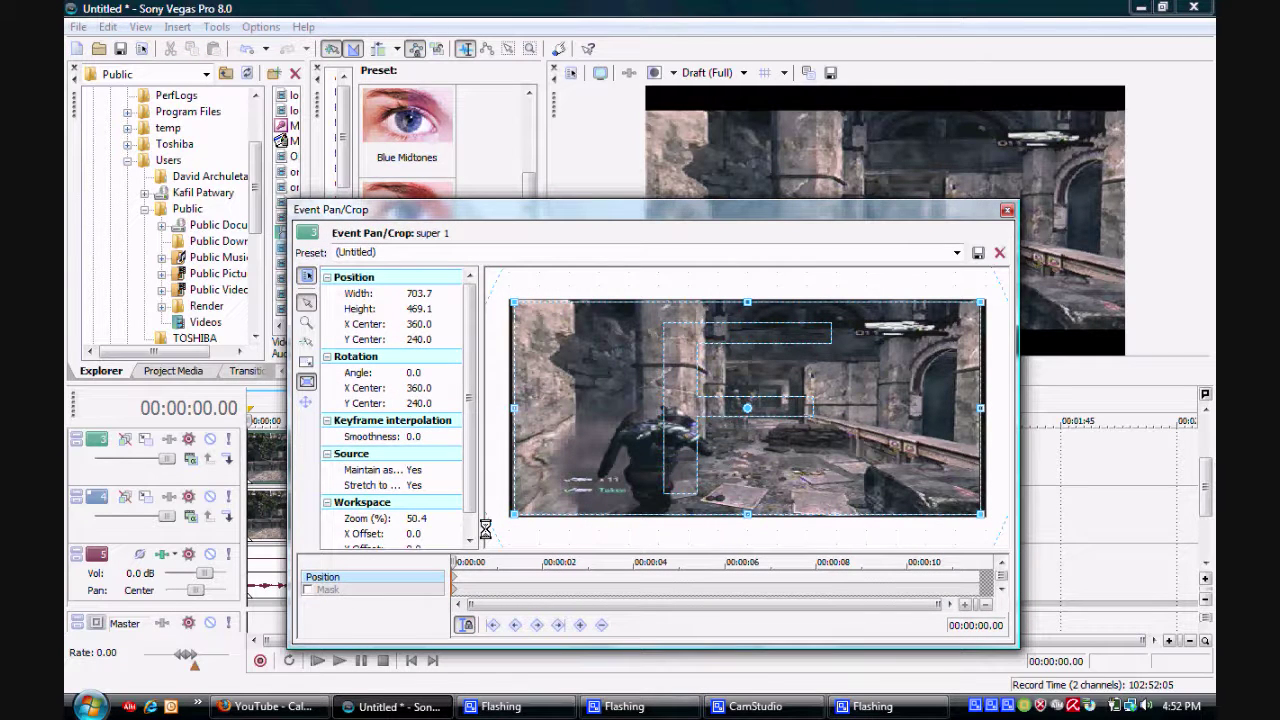
left_click(309, 588)
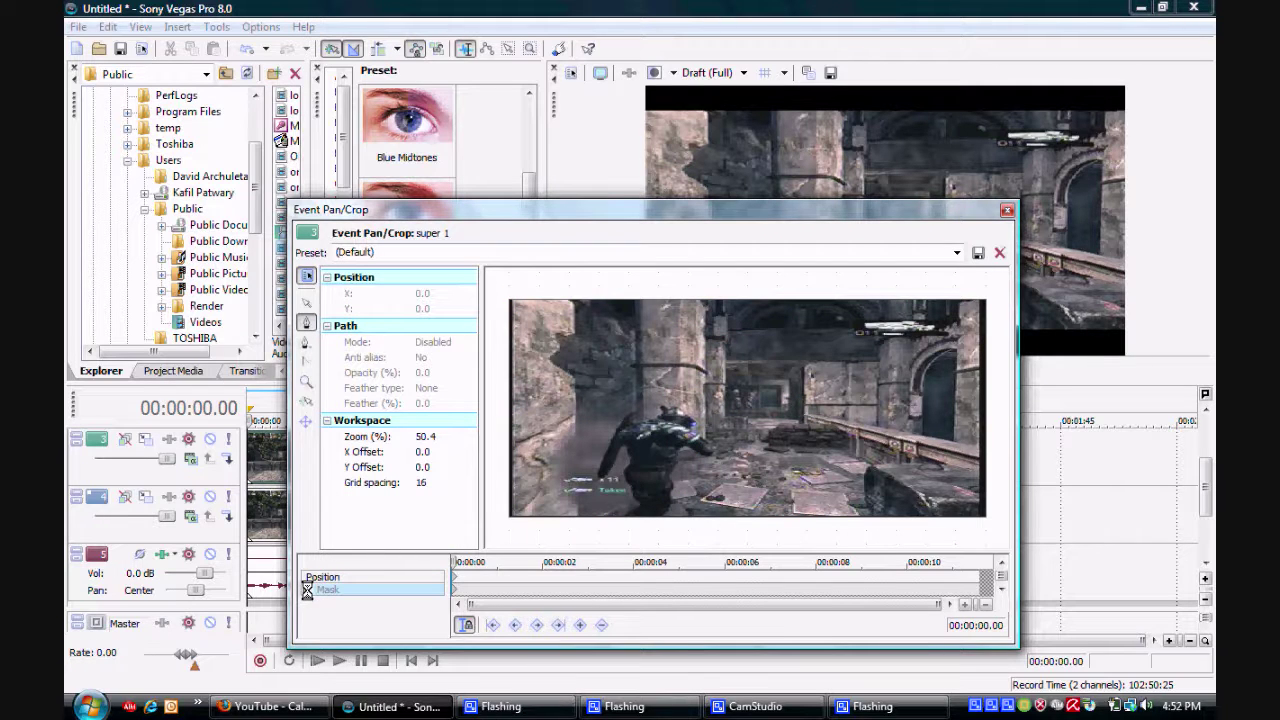
left_click(958, 253)
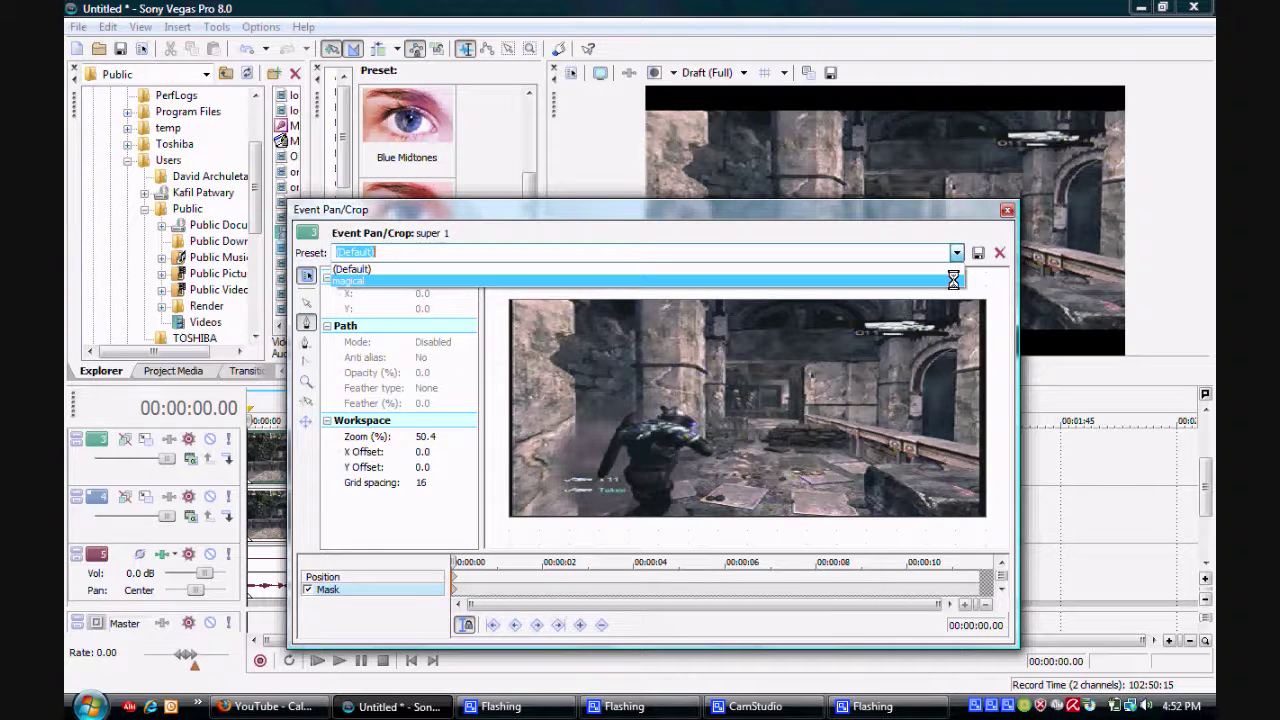
left_click(952, 281)
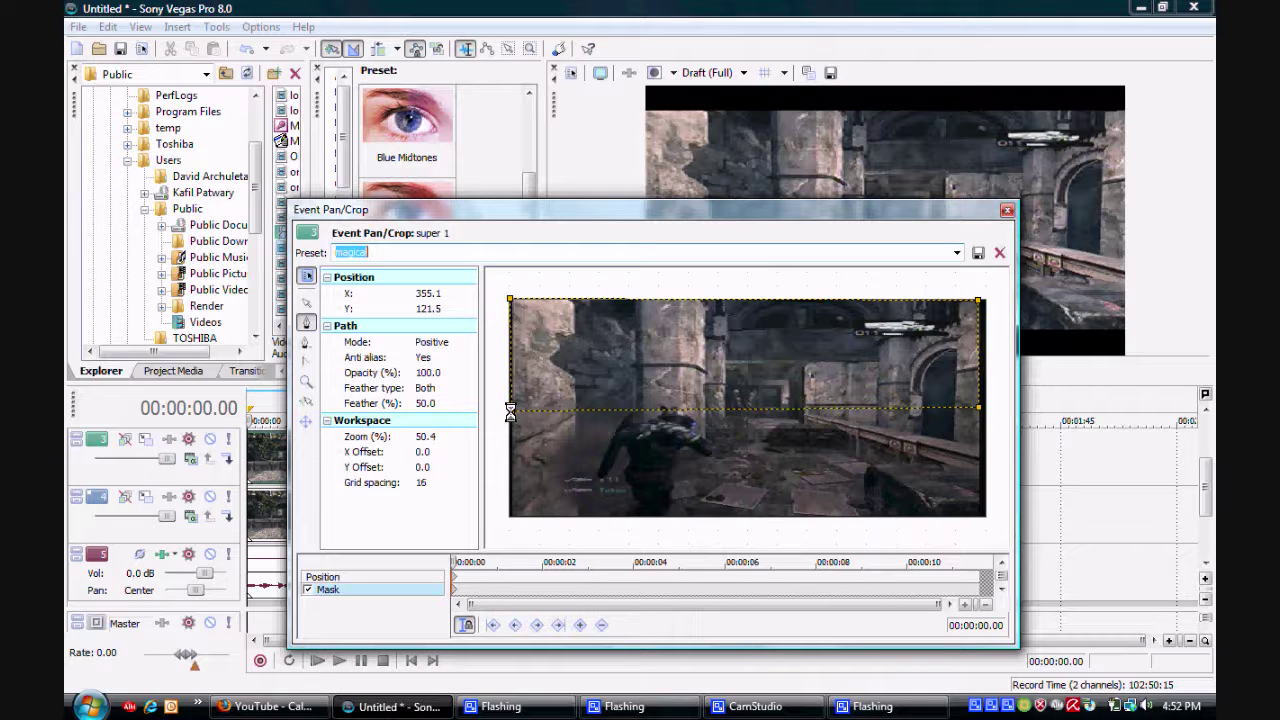
left_click(984, 415)
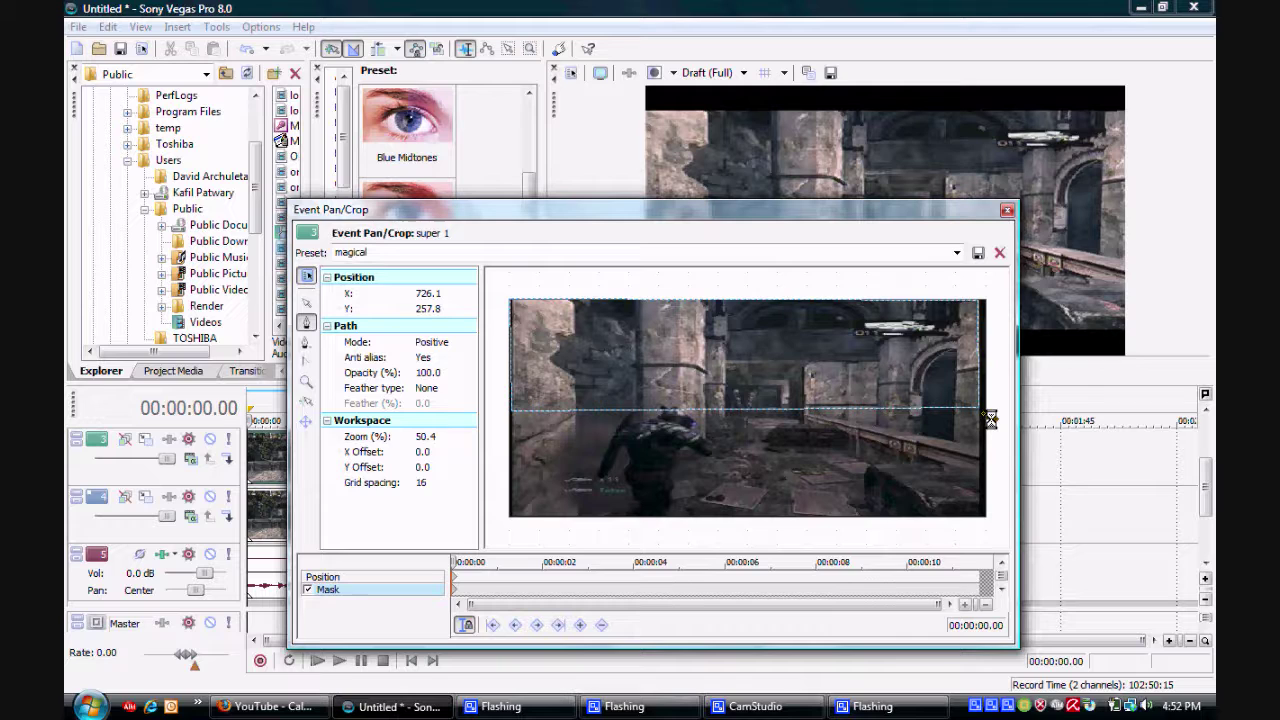
left_click(956, 252)
left_click(953, 264)
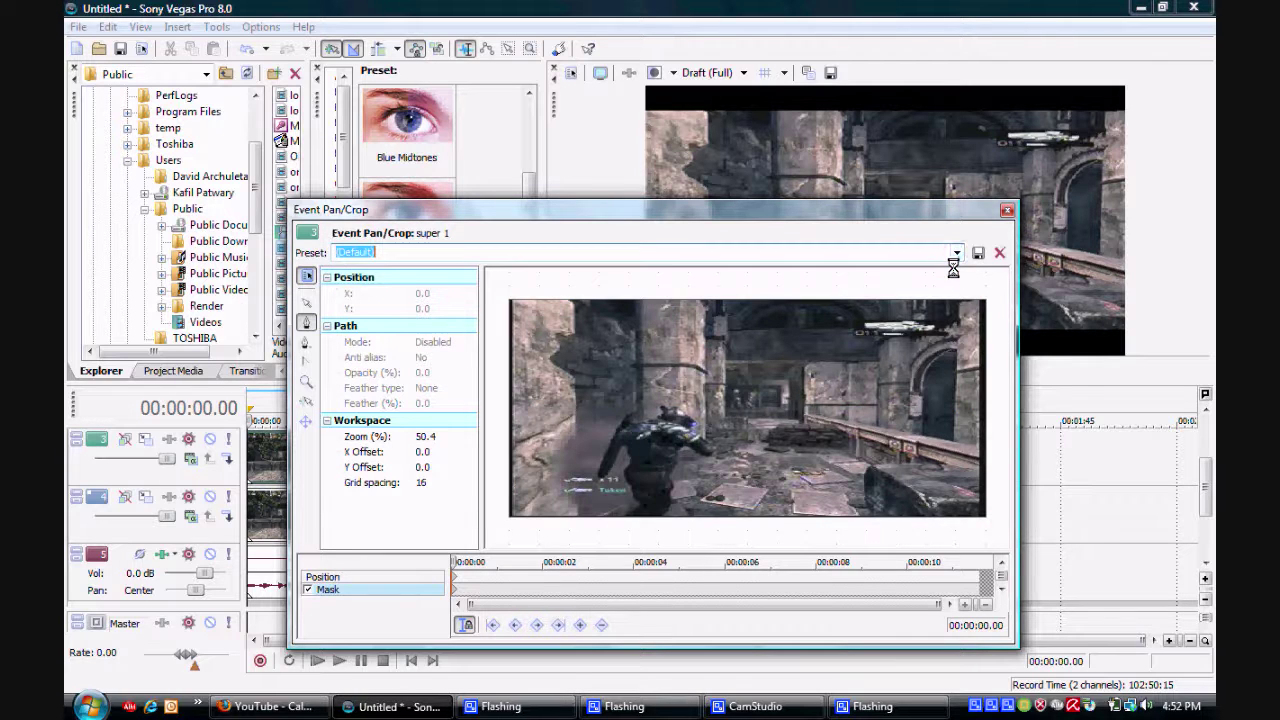
left_click(956, 252)
left_click(949, 280)
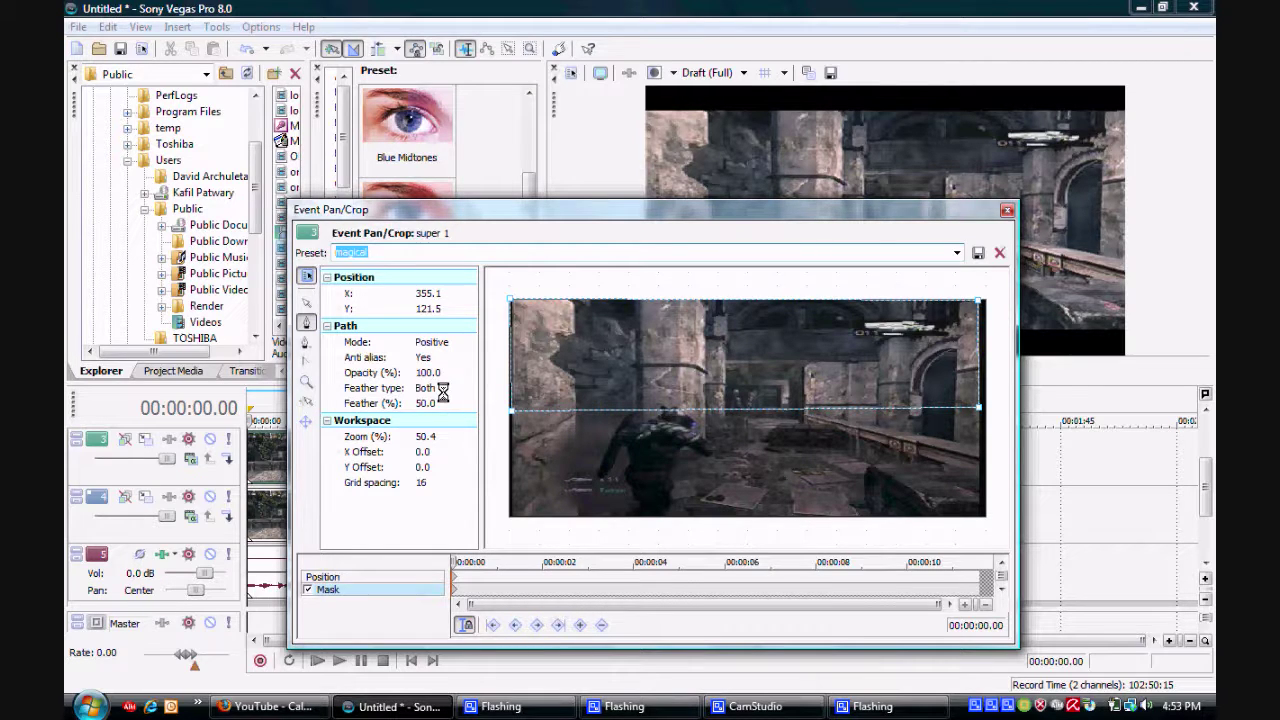
left_click(1007, 210)
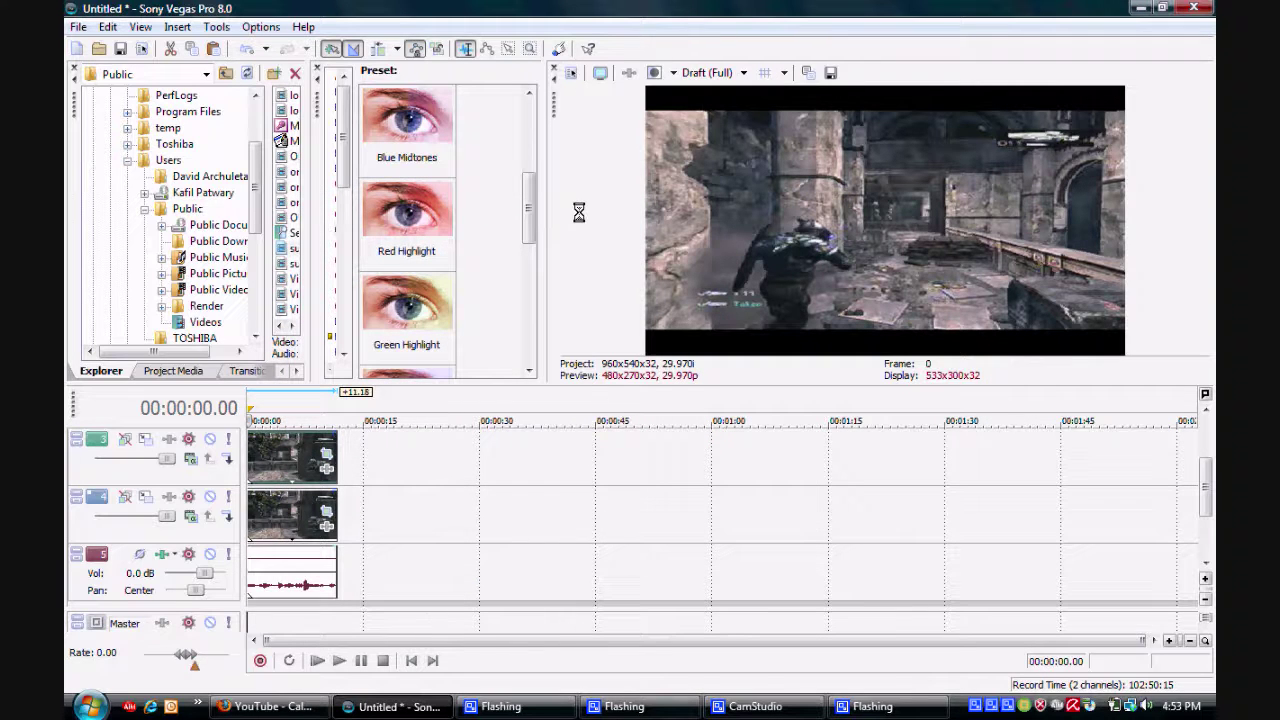
Apply the Red Light Gradient Map preset to the top clip.
left_click_drag(530, 184, 530, 150)
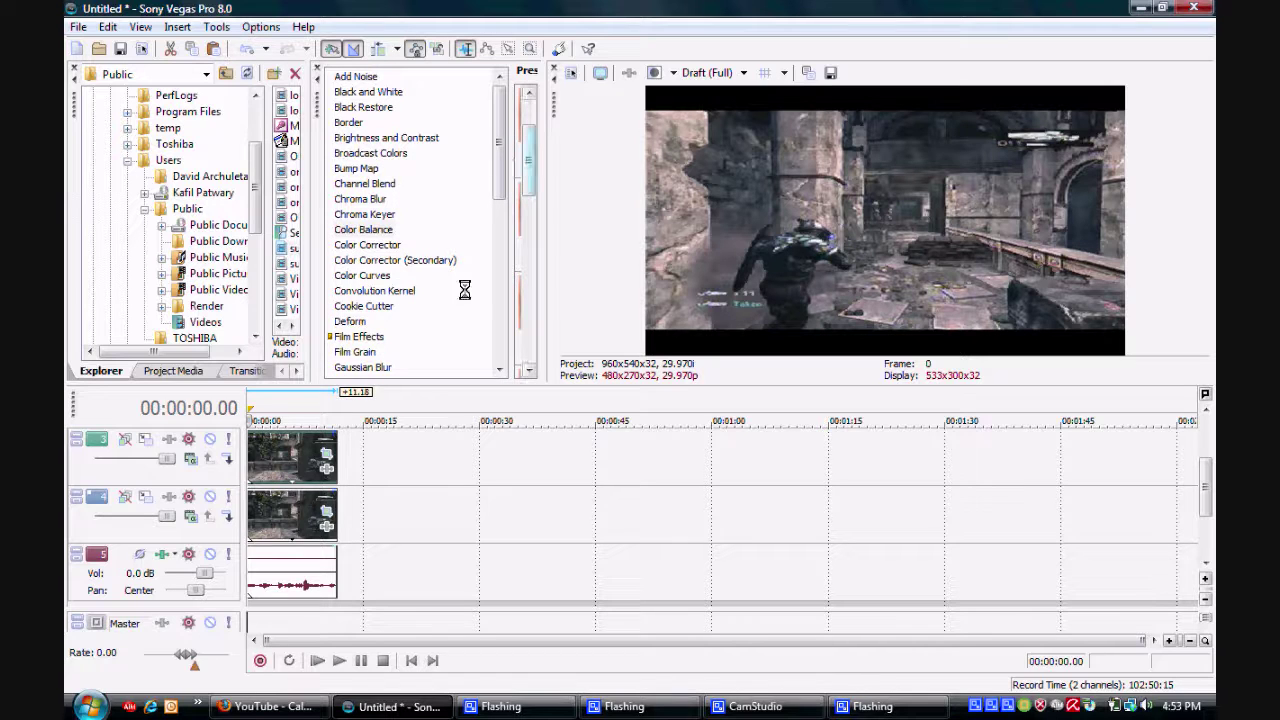
left_click_drag(498, 134, 497, 192)
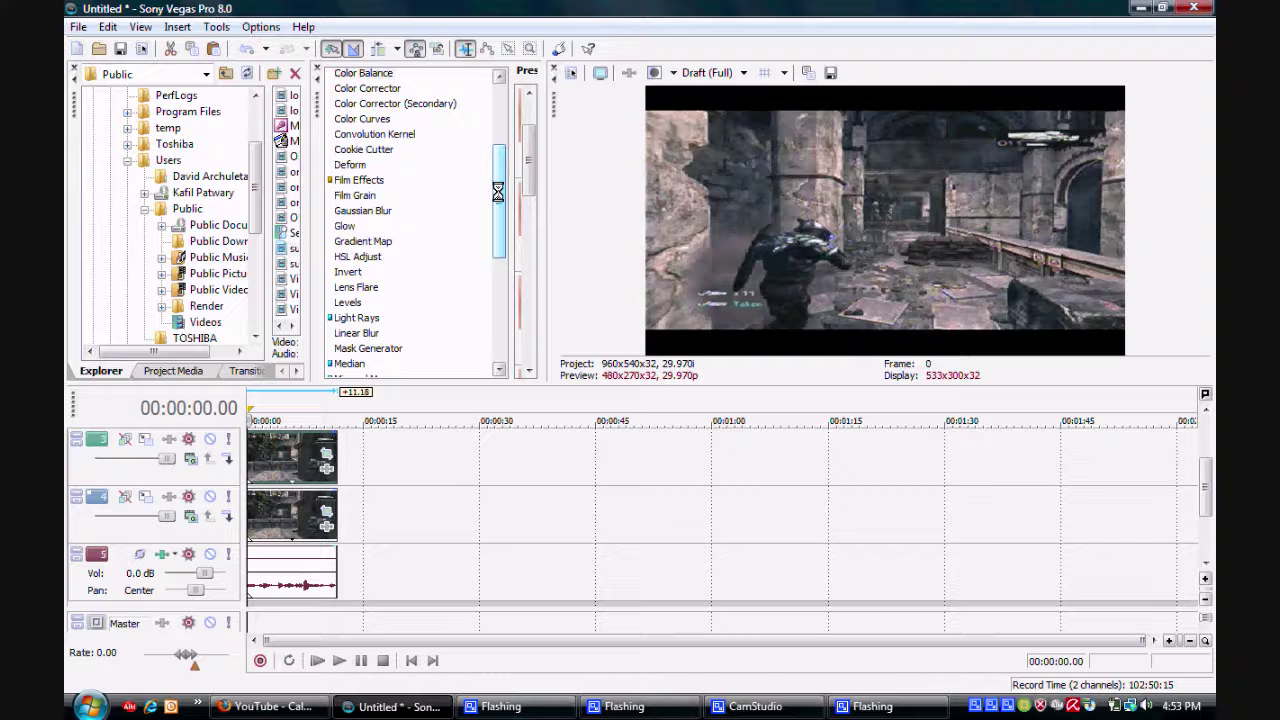
left_click(383, 242)
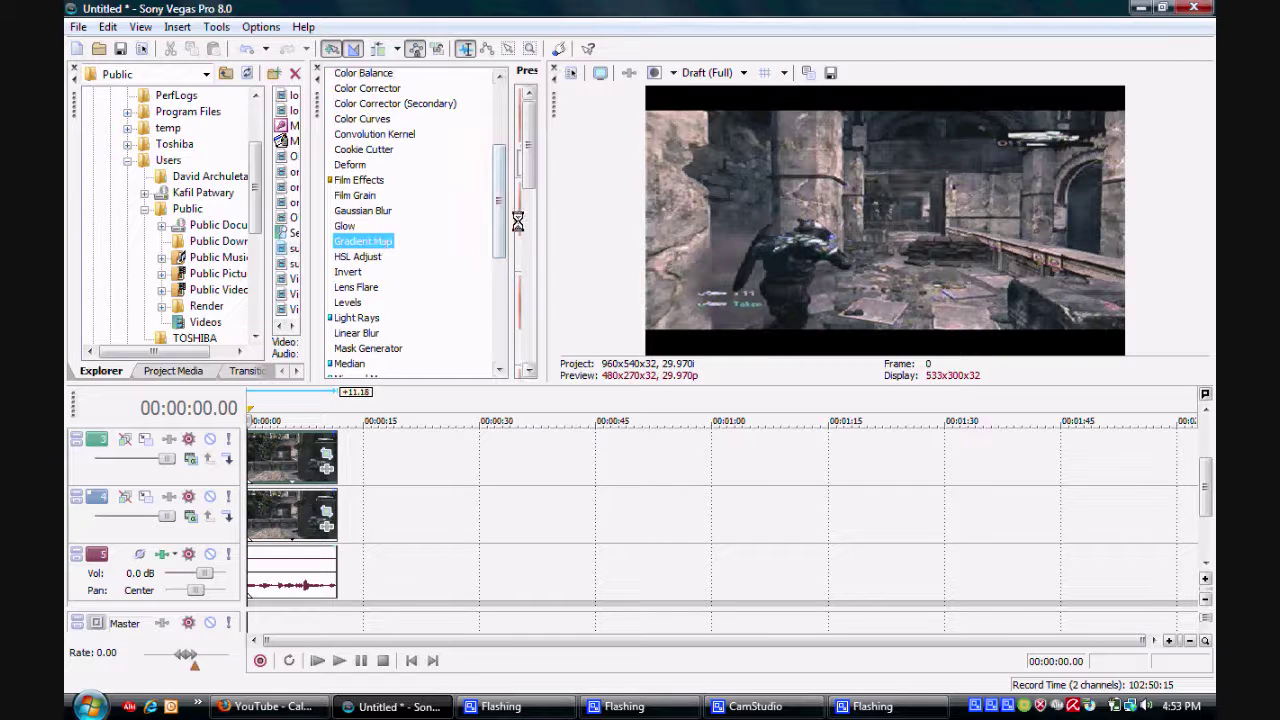
left_click(439, 210)
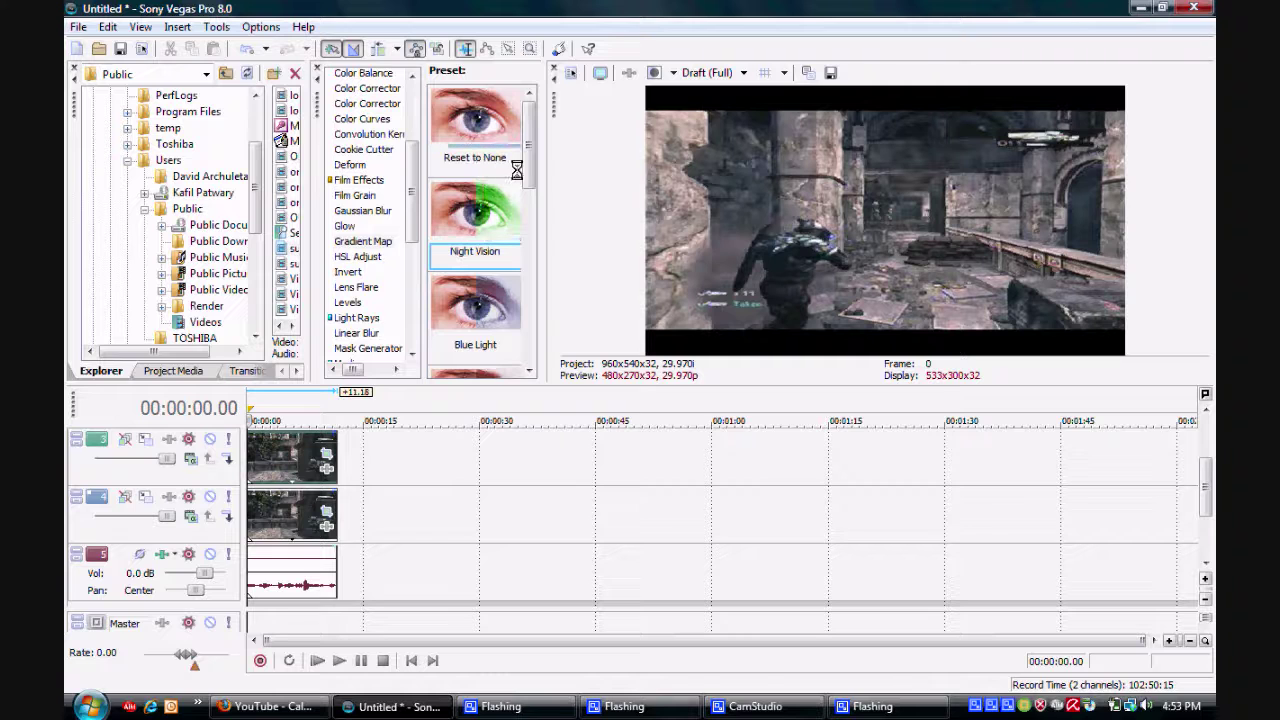
scroll(500, 200, "down", 2)
left_click(508, 217)
left_click_drag(508, 217, 283, 455)
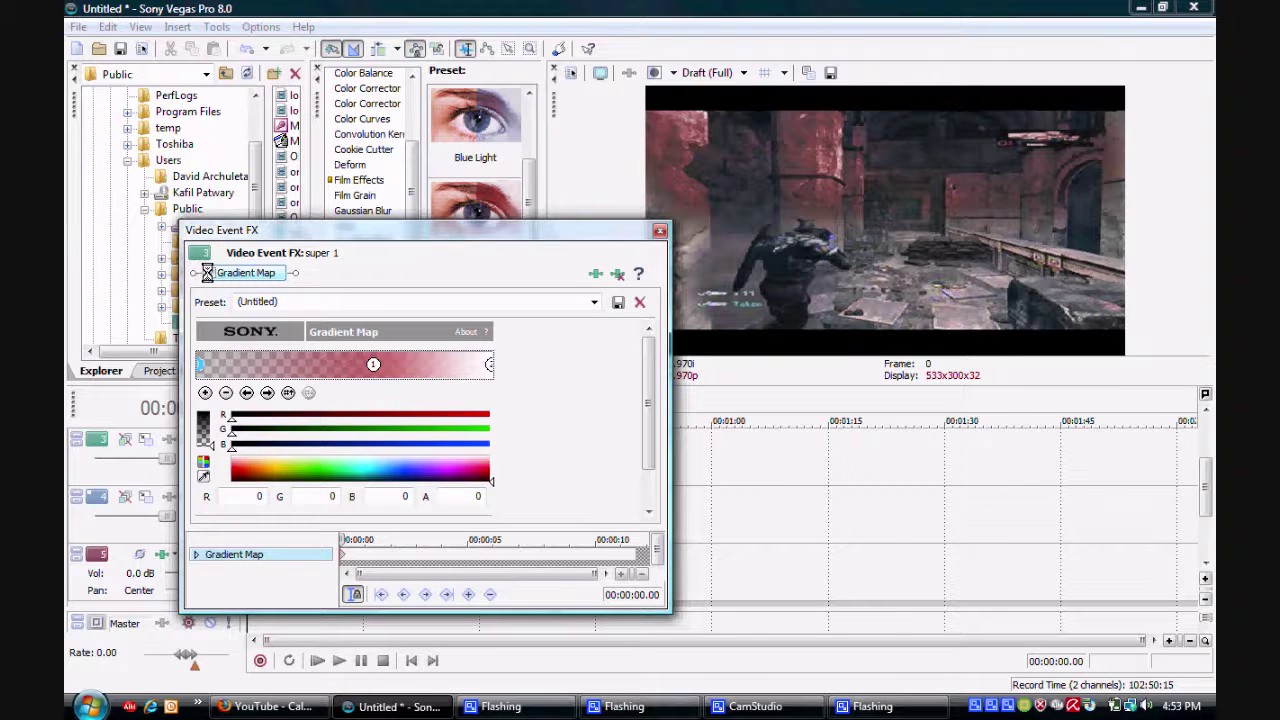
left_click(659, 230)
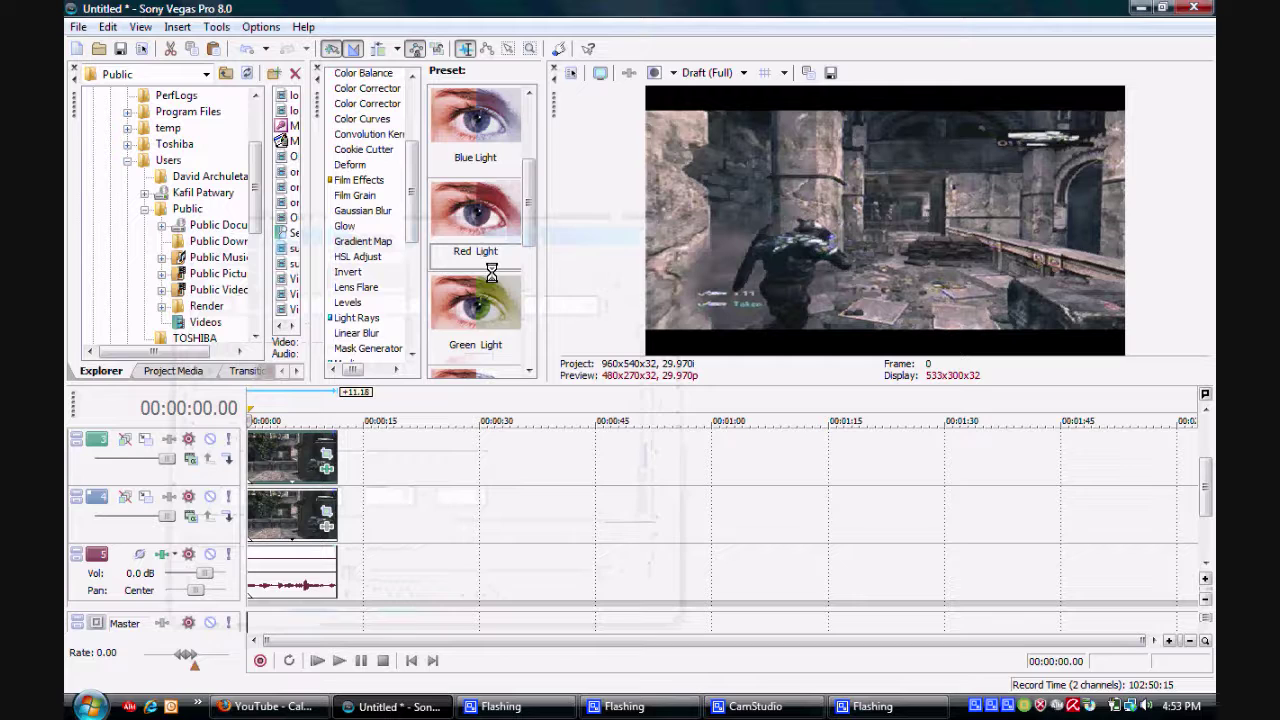
Apply the 'mag' Color Balance preset to the top clip (Red 0.1875, Green 0.1000, Blue -0.1195).
left_click_drag(531, 211, 531, 266)
left_click_drag(409, 190, 408, 178)
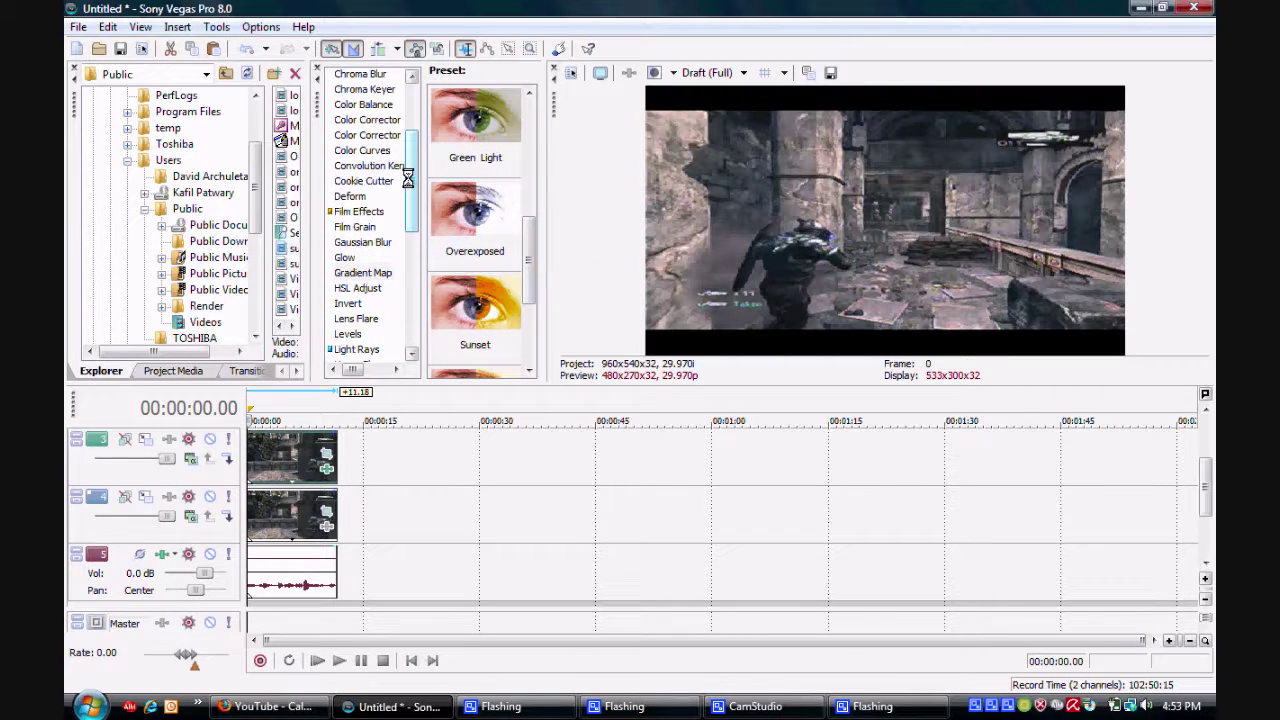
left_click(364, 104)
left_click_drag(533, 260, 531, 277)
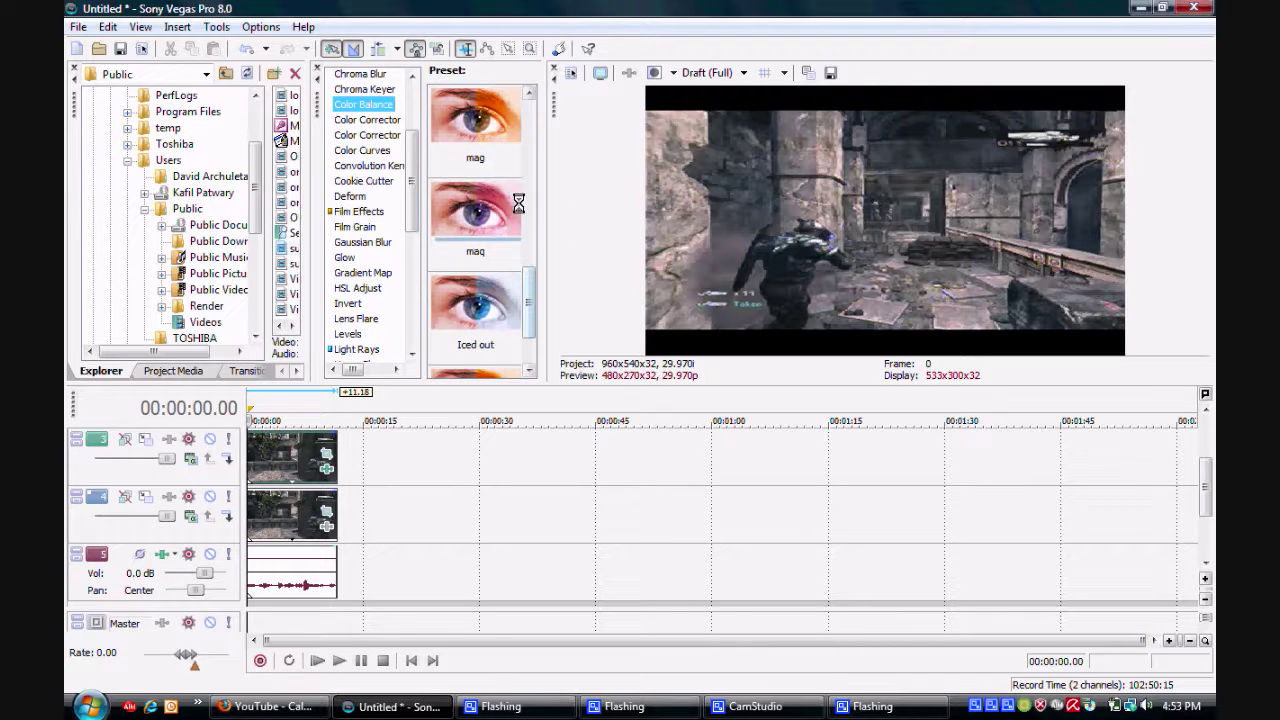
left_click_drag(498, 146, 301, 453)
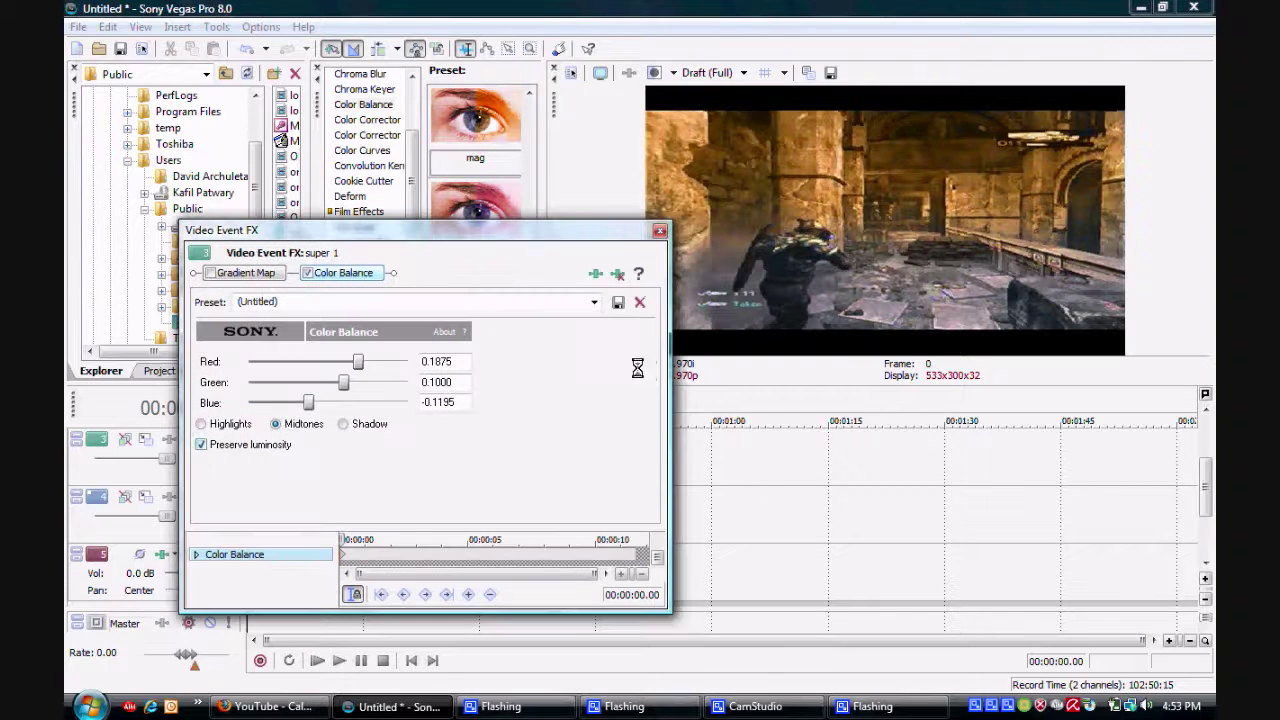
left_click(286, 709)
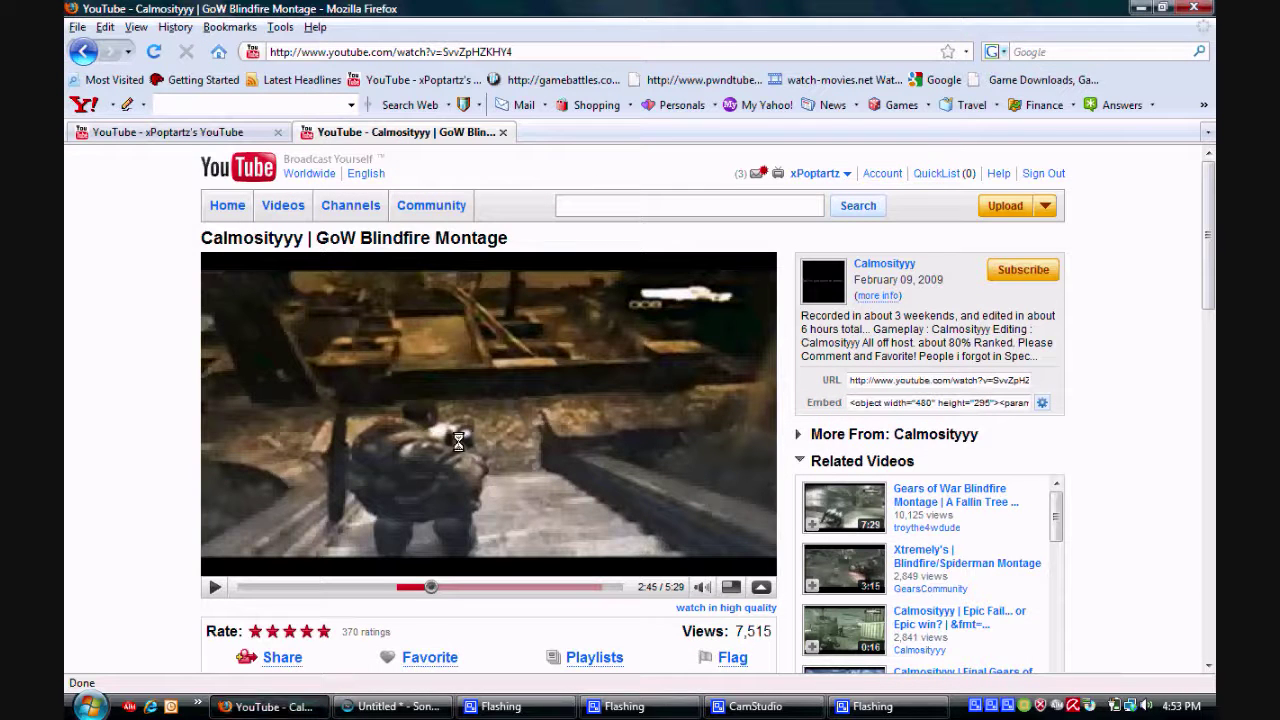
left_click(405, 707)
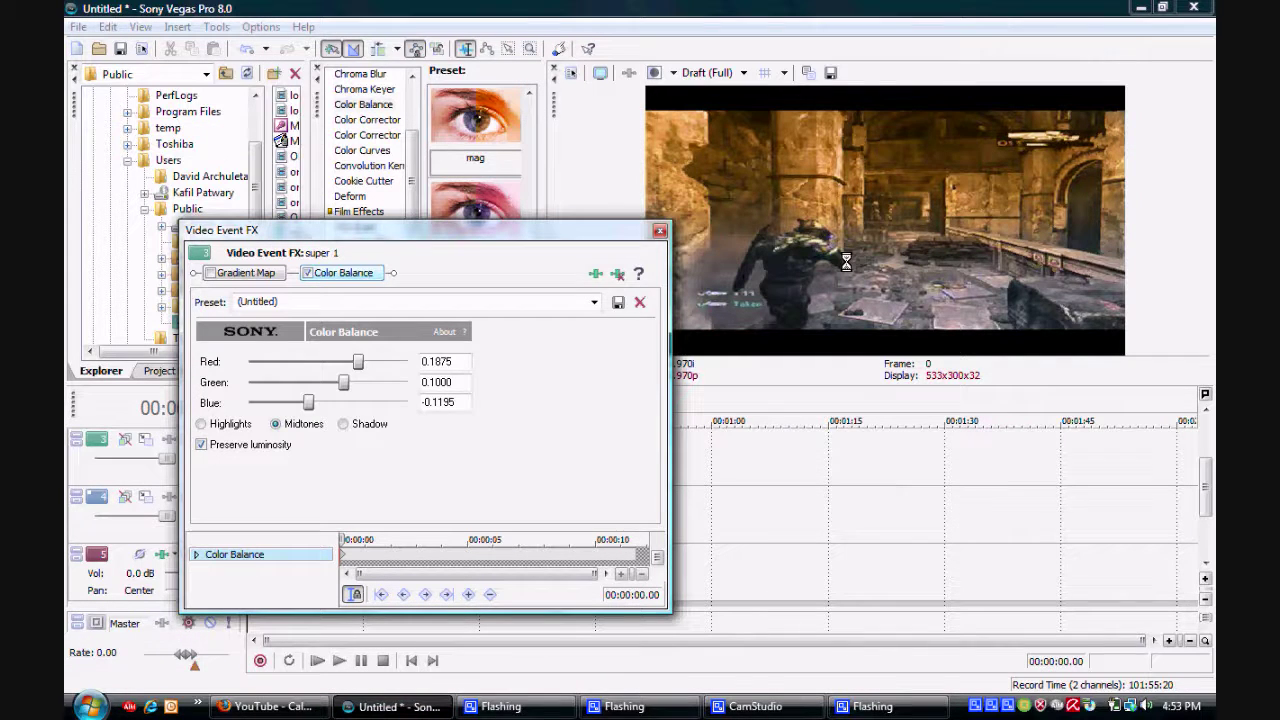
Close the Video Event FX dialog and play back a preview of the tinted clip.
left_click(659, 231)
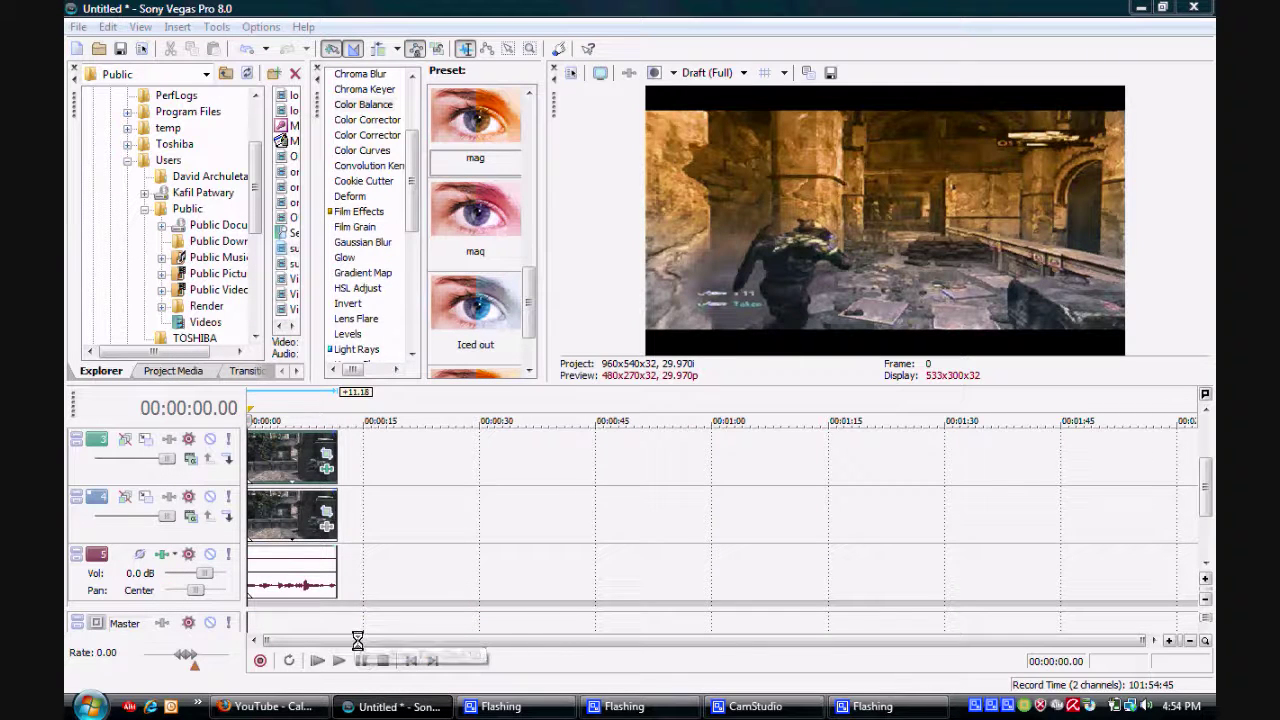
left_click(358, 660)
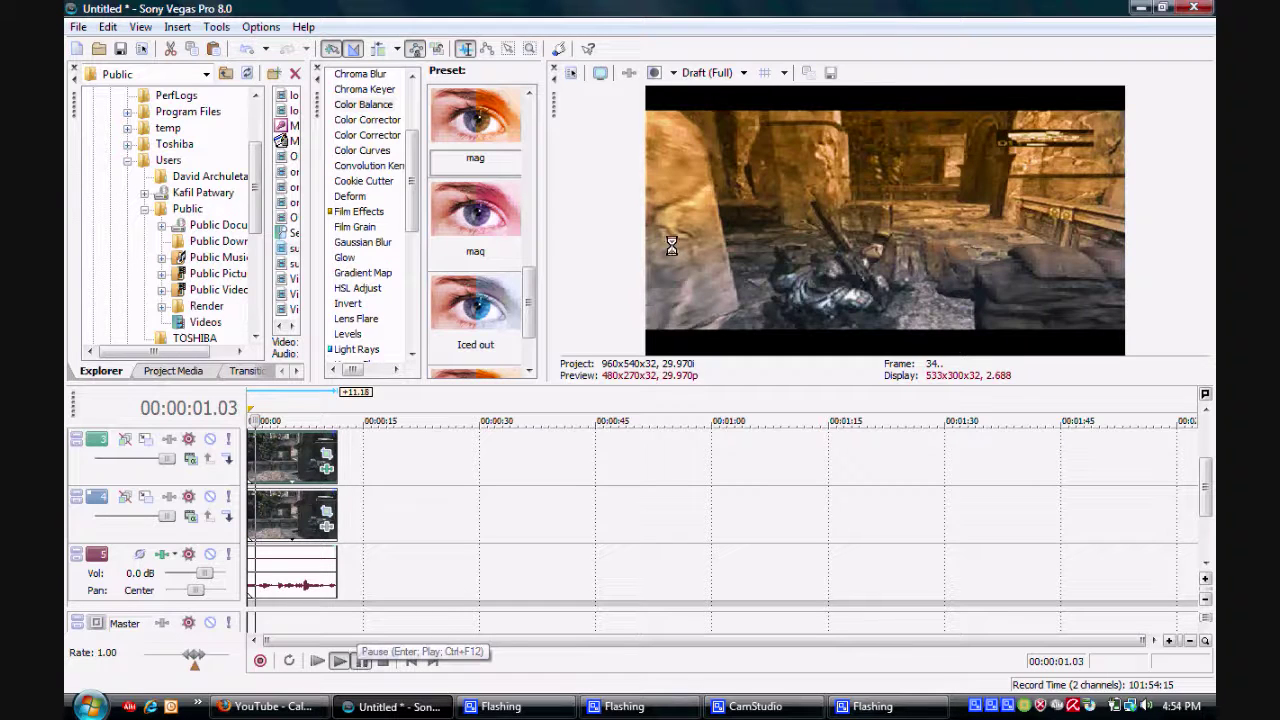
key("Return")
Set preview quality to Draft (Half), replay the clip, and return to the start.
left_click(744, 73)
mouse_move(740, 94)
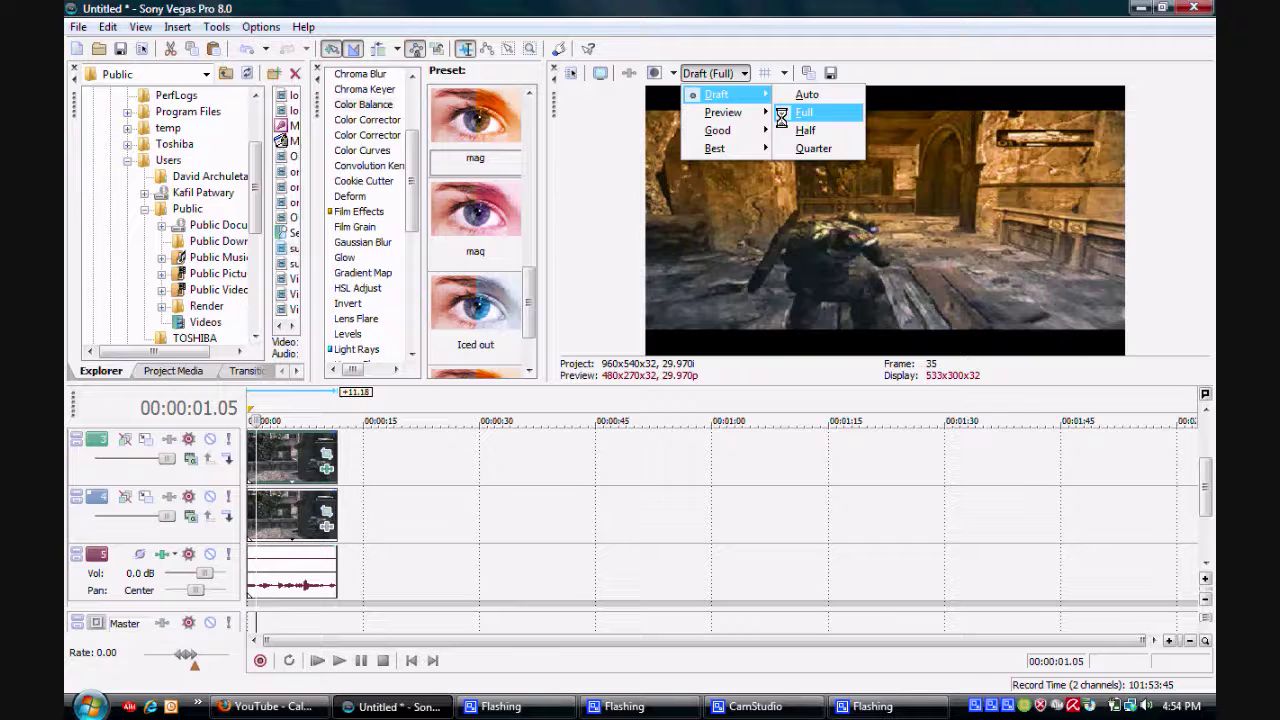
left_click(803, 130)
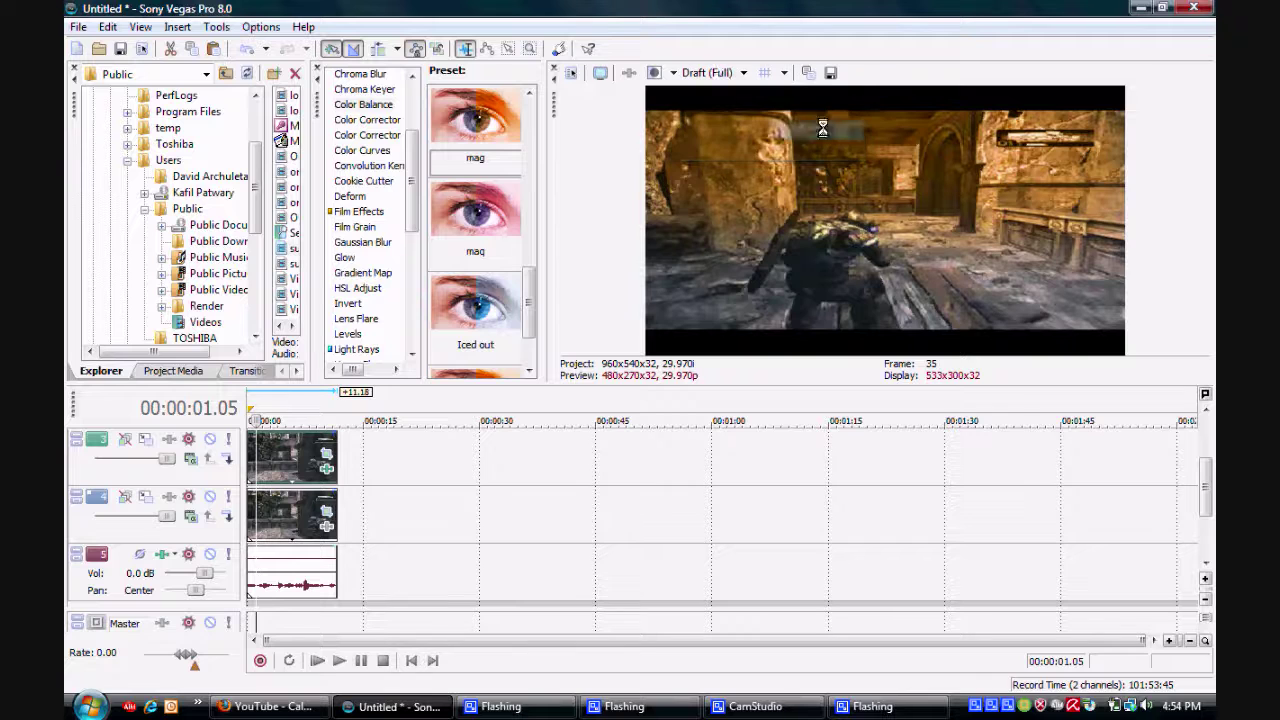
left_click(363, 660)
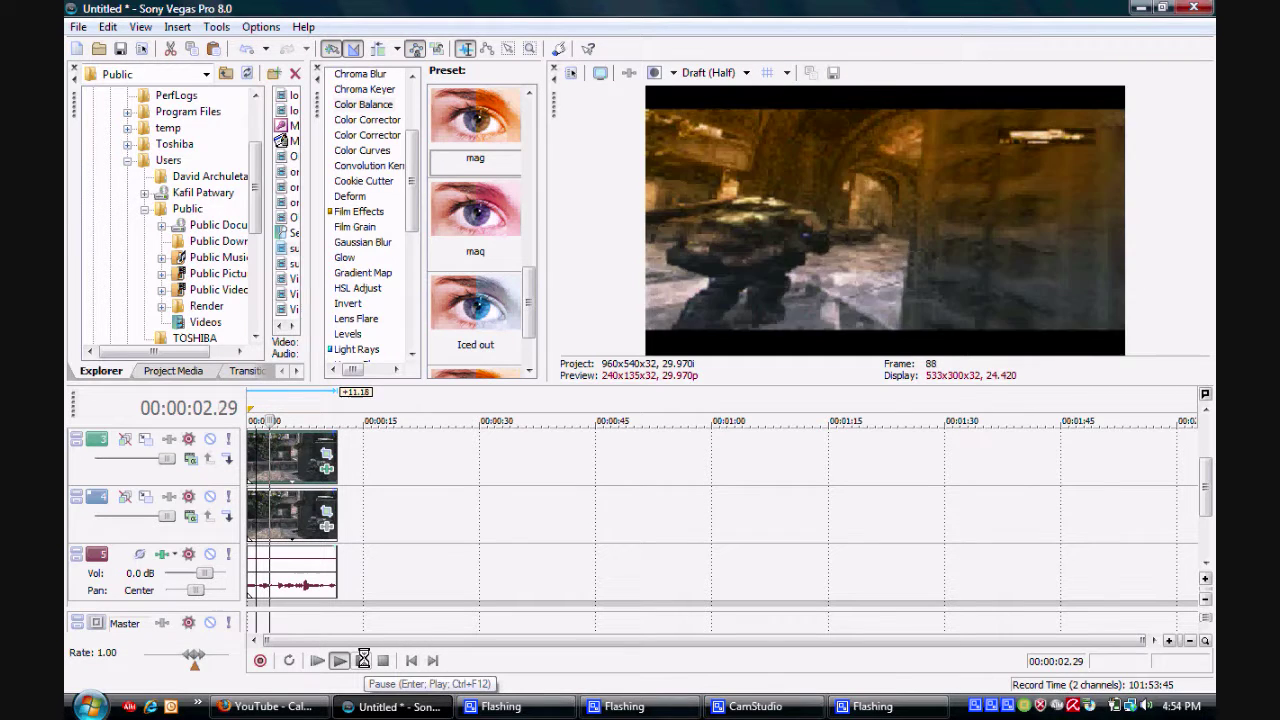
left_click(364, 660)
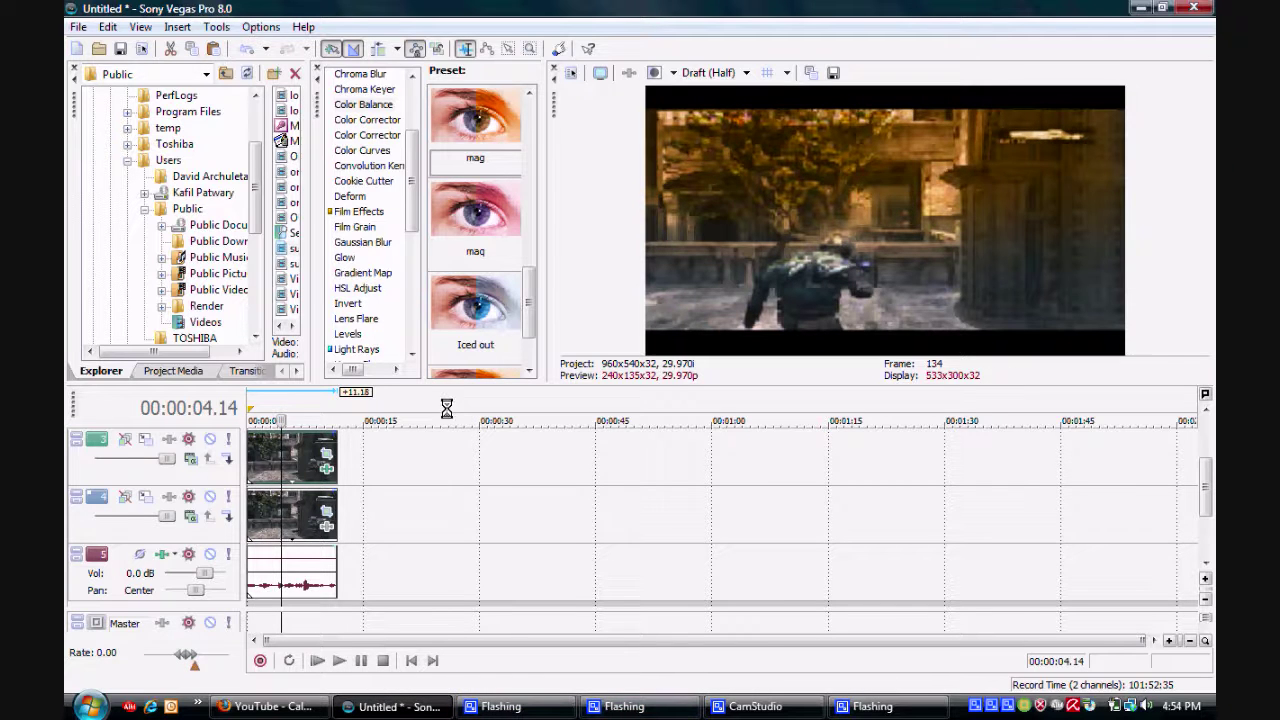
left_click(411, 660)
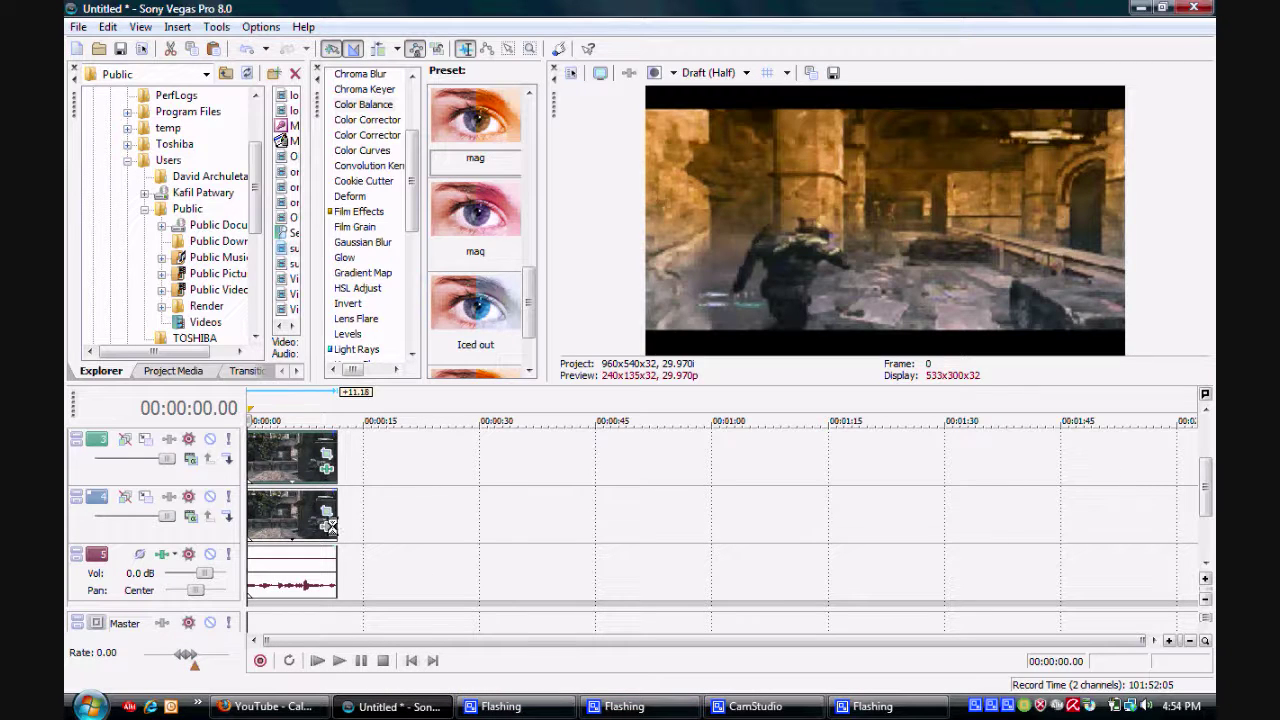
Bypass the orange Color Balance and add a blue-leaning one (Red -0.0910, Blue 0.2100).
left_click(325, 462)
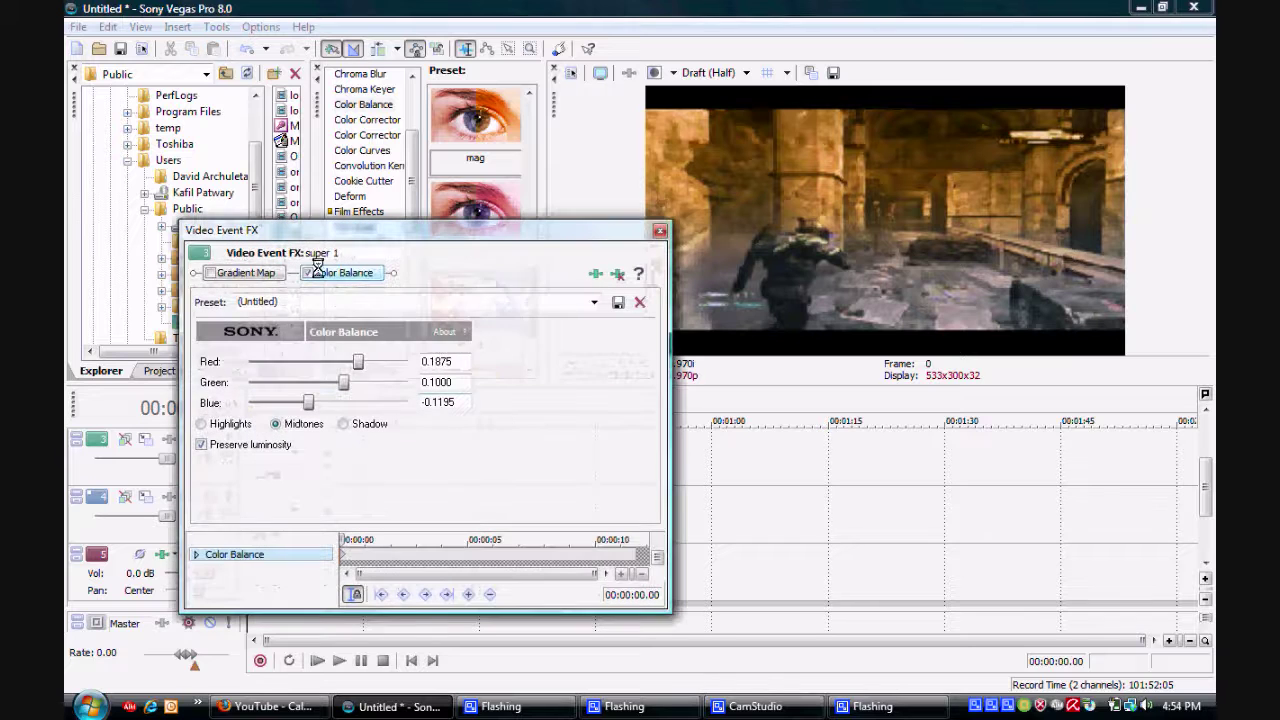
left_click(308, 272)
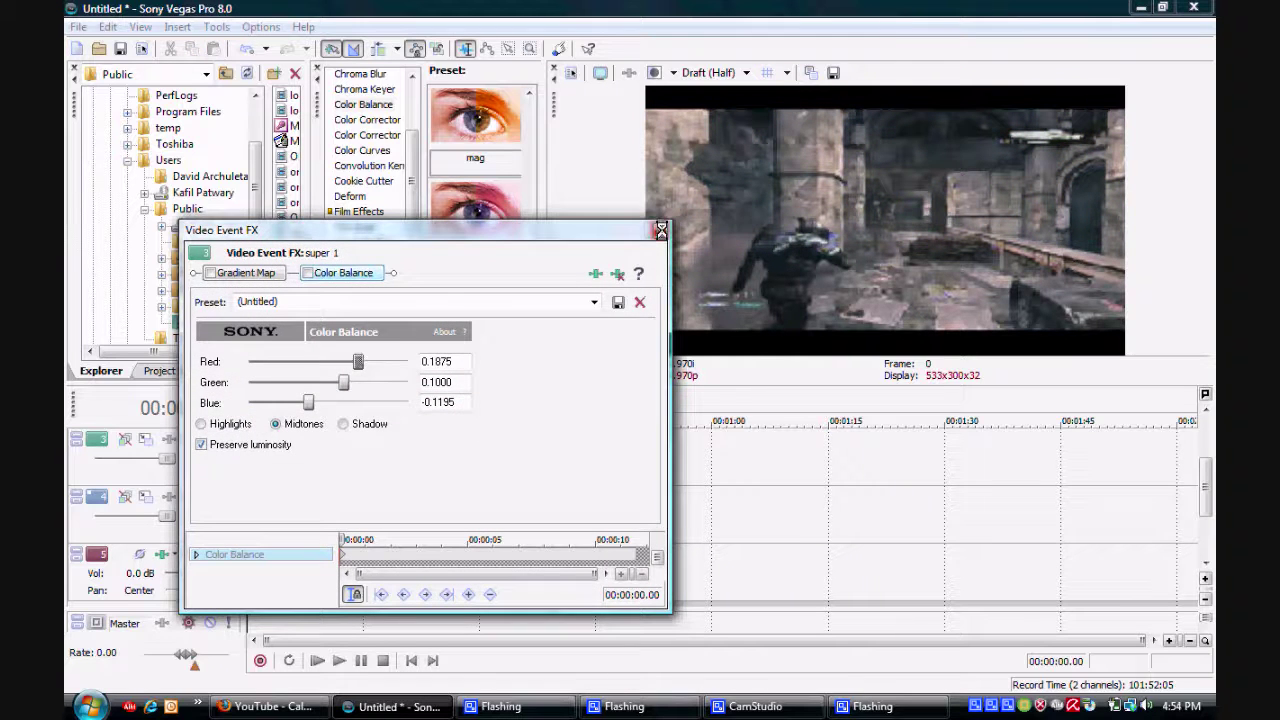
left_click(661, 230)
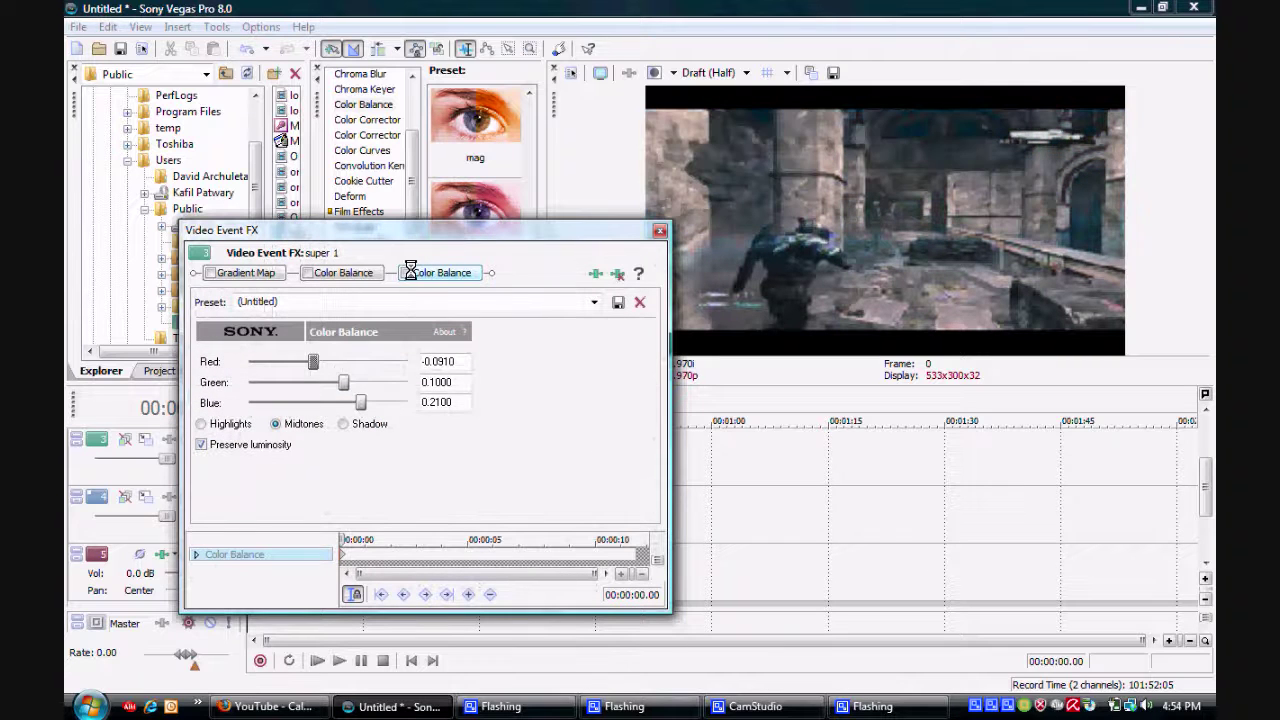
left_click(659, 230)
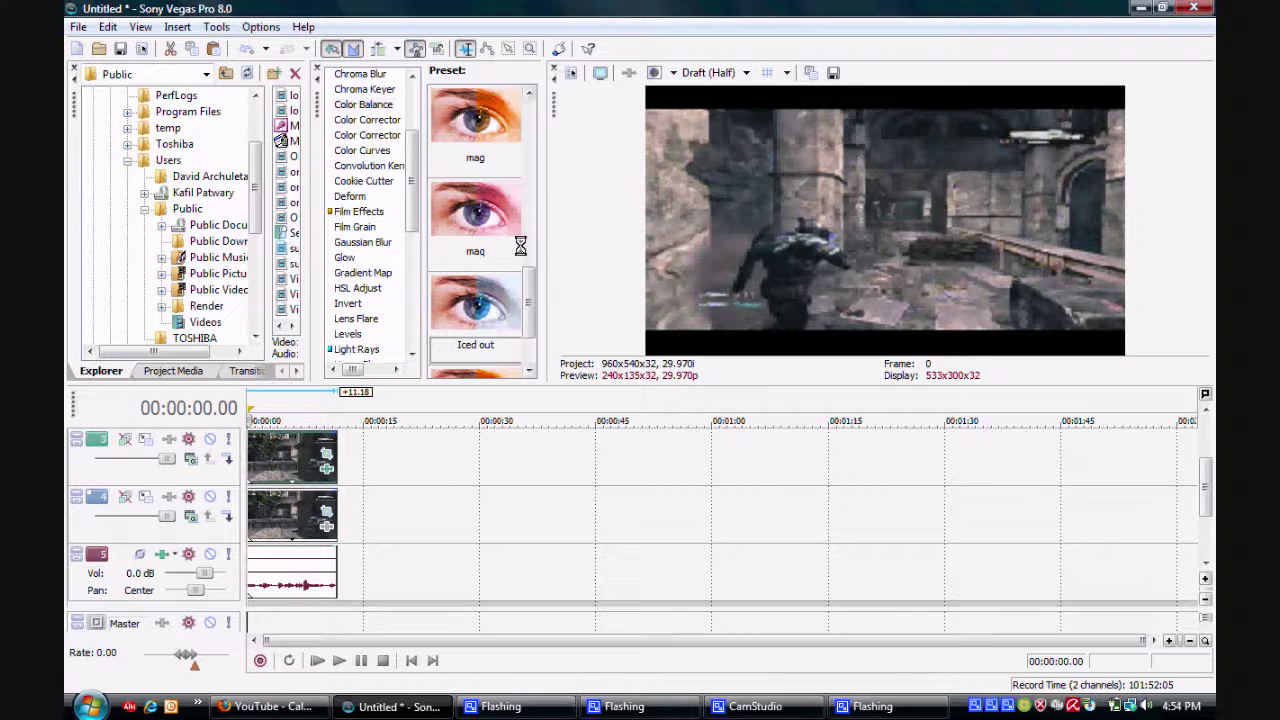
Widen the Vegas preview area and restore the CamStudio recorder window over the editor.
left_click_drag(544, 249, 442, 183)
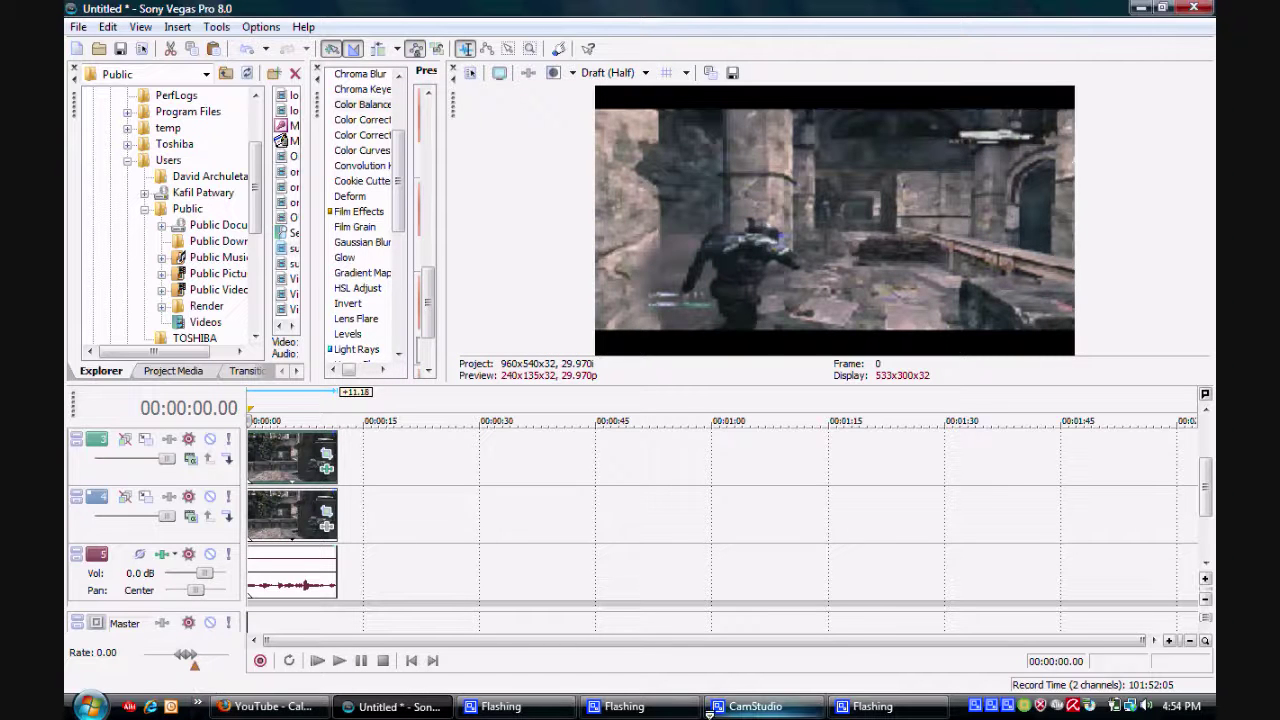
left_click(755, 706)
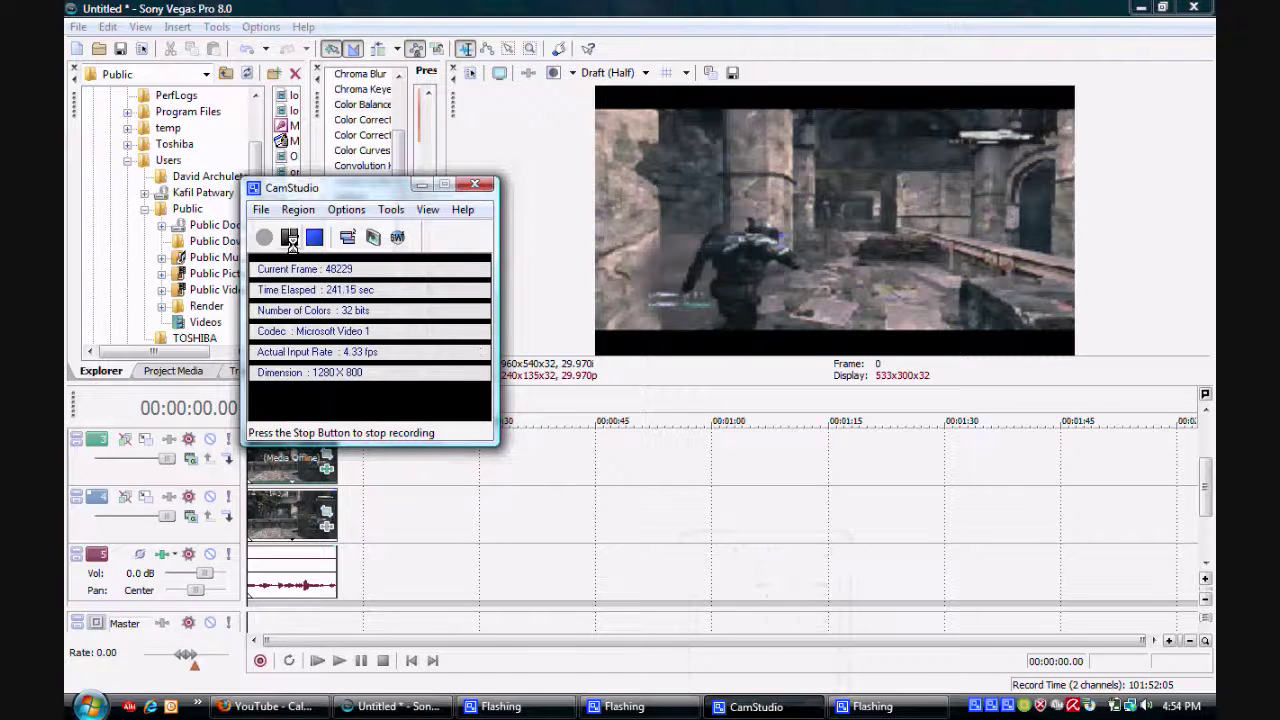